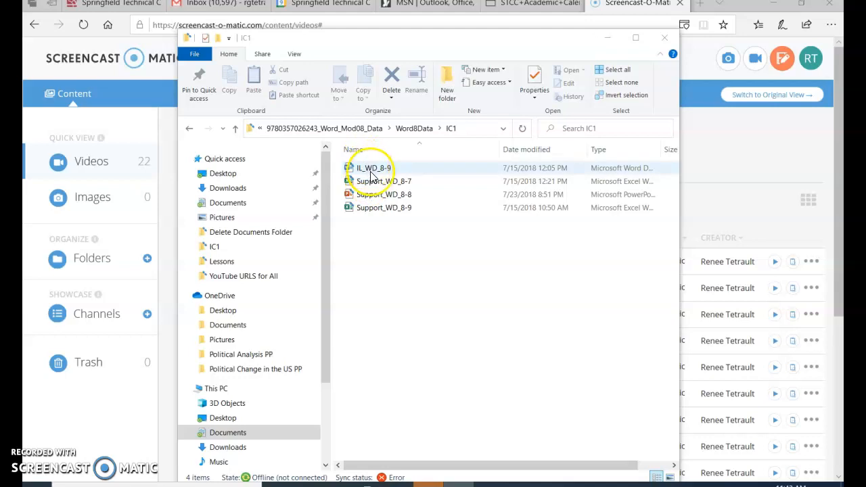
- Open the Word document IL_WD_8-9 from the IC1 folder
left_click(385, 174)
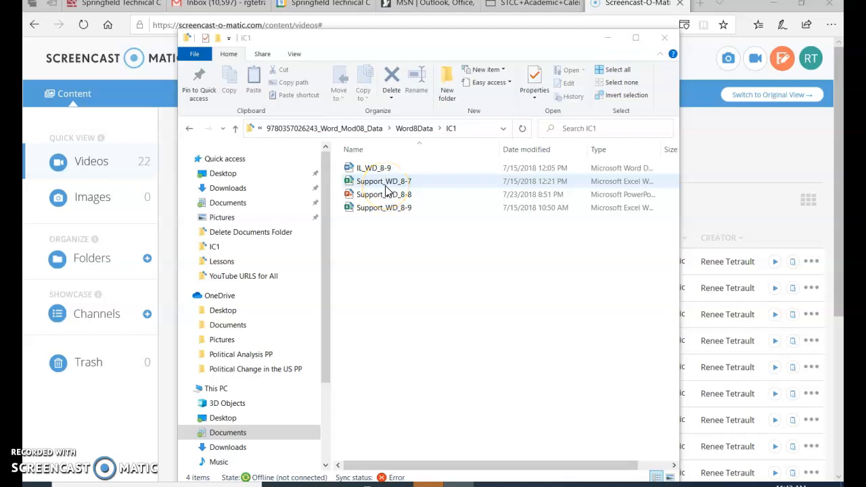
left_click(386, 212)
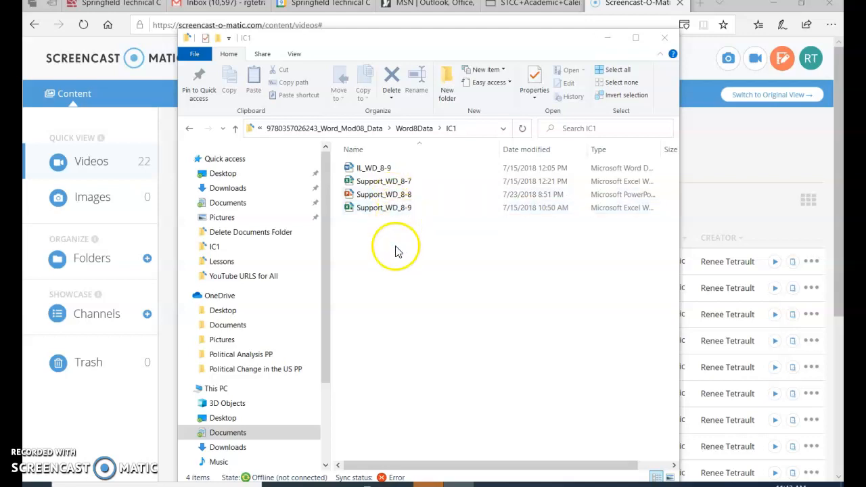
double_click(377, 169)
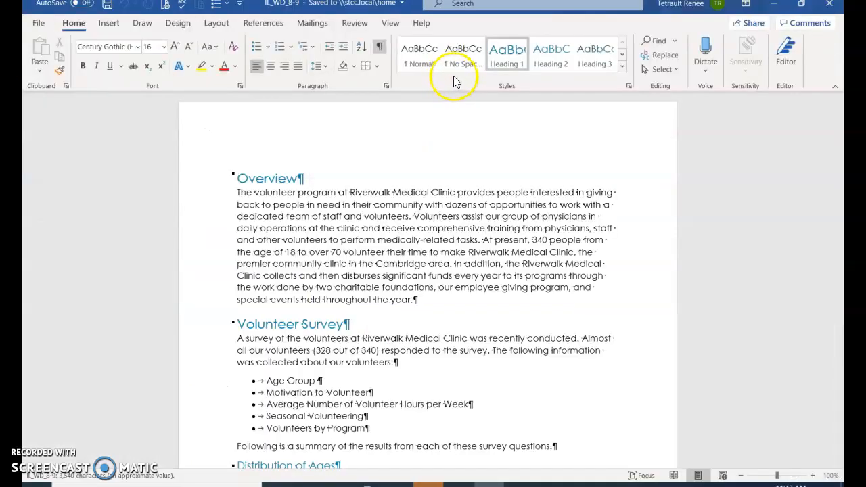
- Insert a new Microsoft PowerPoint Slide object at the start of the document, before the Overview heading
left_click(431, 148)
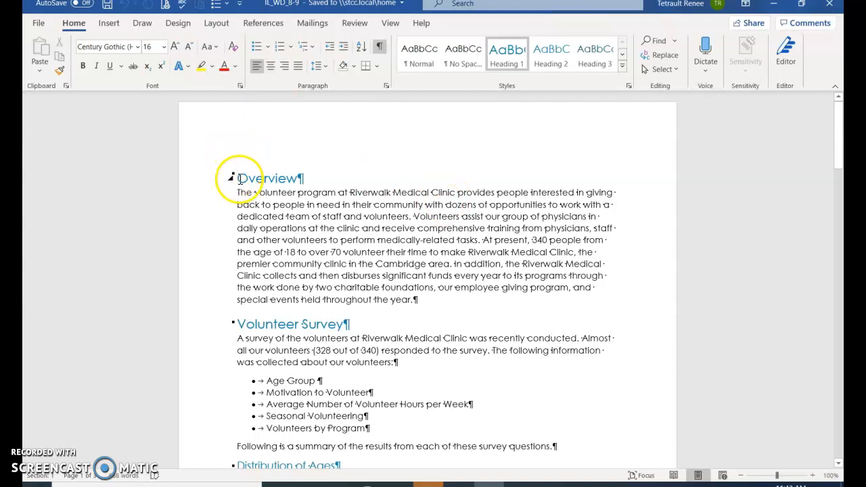
left_click(380, 47)
left_click(380, 47)
left_click(107, 23)
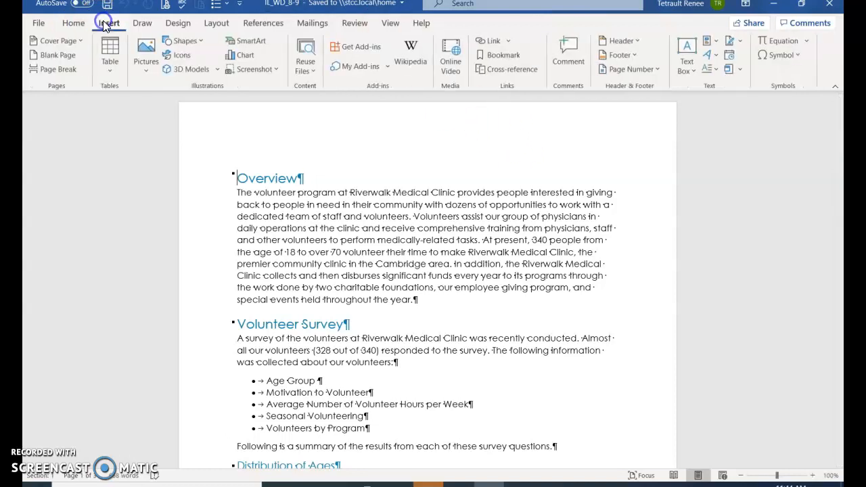
left_click(731, 69)
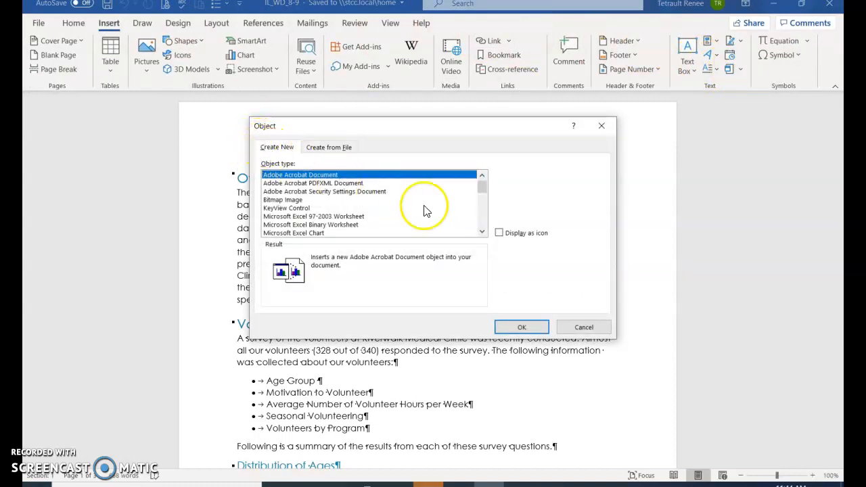
left_click(482, 232)
left_click(482, 232)
left_click(482, 232)
left_click(482, 232)
left_click(481, 232)
left_click(482, 232)
left_click(482, 232)
left_click(481, 232)
left_click(481, 232)
left_click(482, 232)
left_click(304, 225)
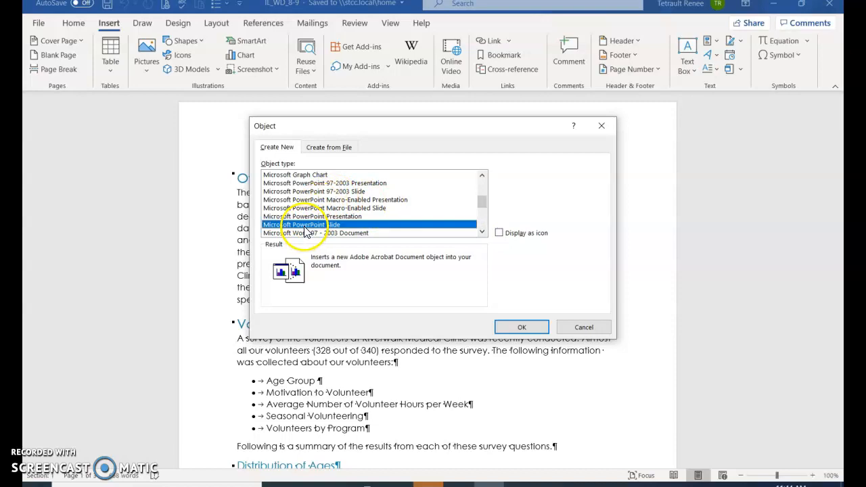
left_click(521, 328)
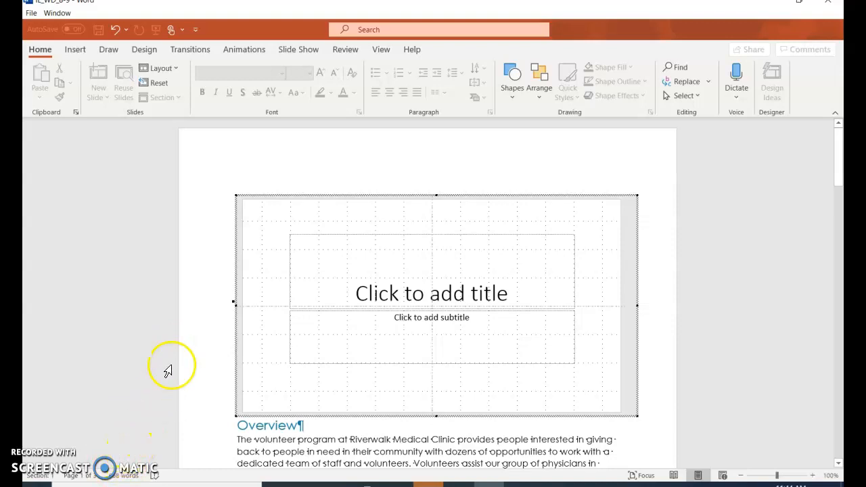
- Enter "Riverwalk Clinic Giving Back Summary" as the slide title and the author's full name as the subtitle
left_click(407, 289)
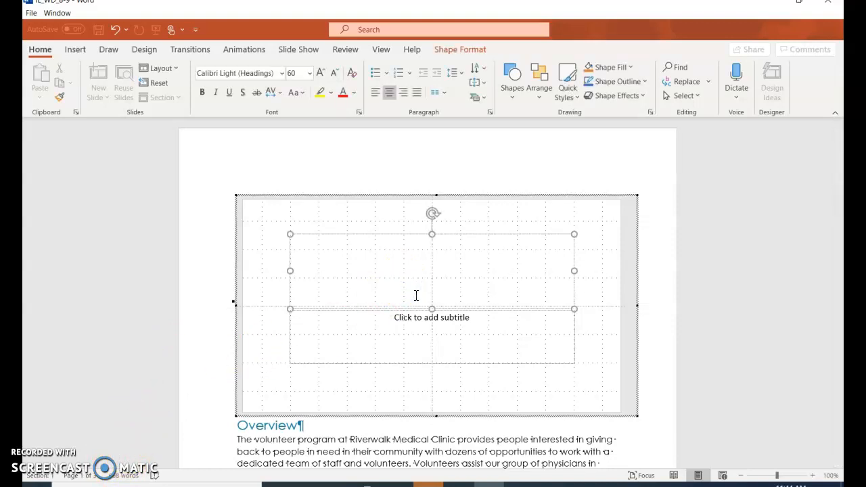
type("Riverwalk ")
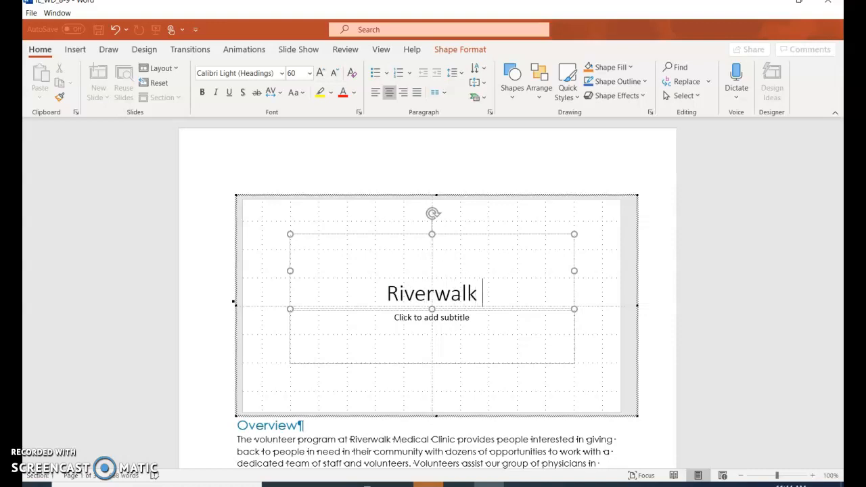
type("Clinic Giv")
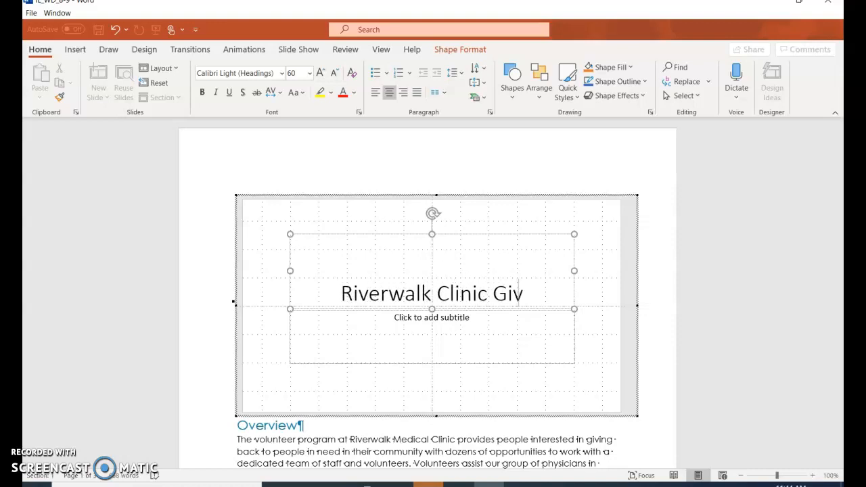
type("ing Back ")
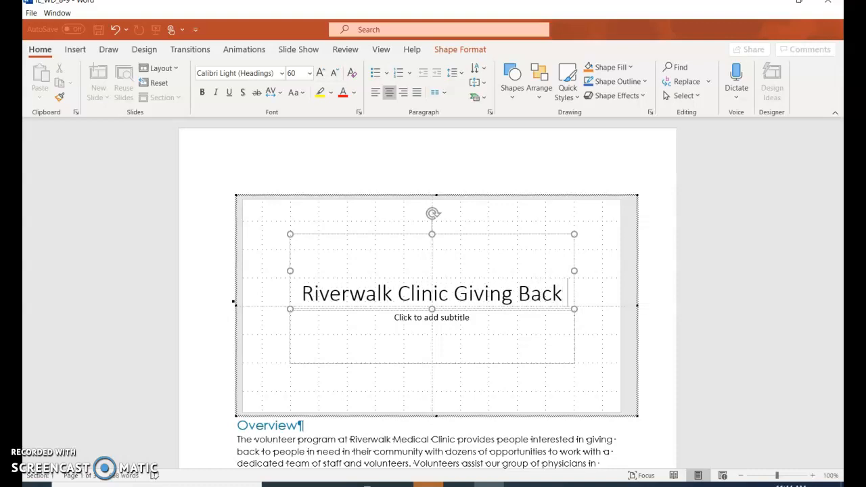
type("Summary")
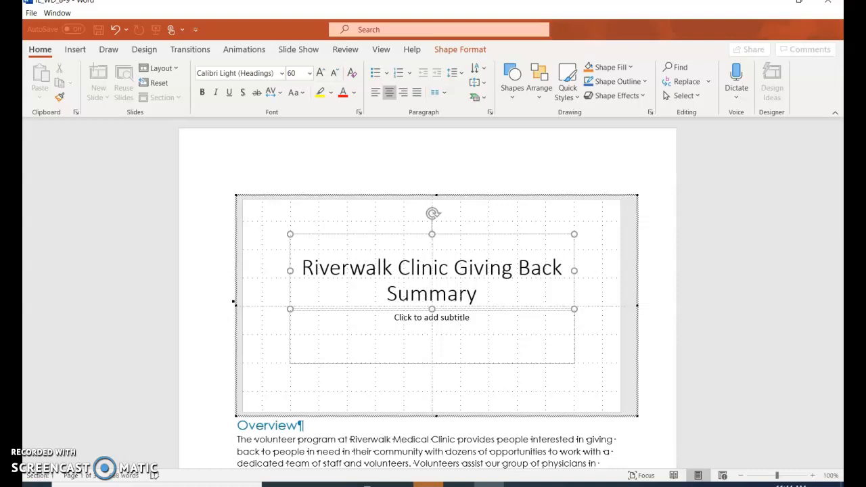
left_click(445, 317)
type("Renee Tetrault")
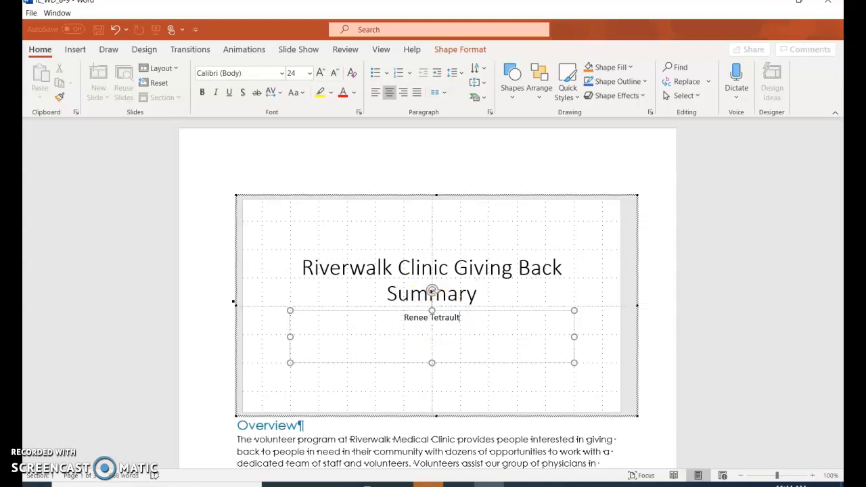
left_click(450, 284)
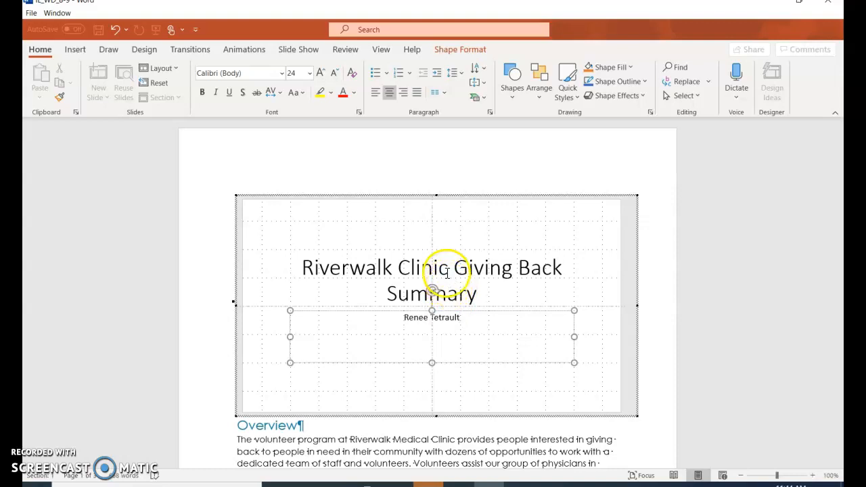
- Apply the theme with the blue leaf-patterned border to the slide and choose its dark green variant
left_click(147, 50)
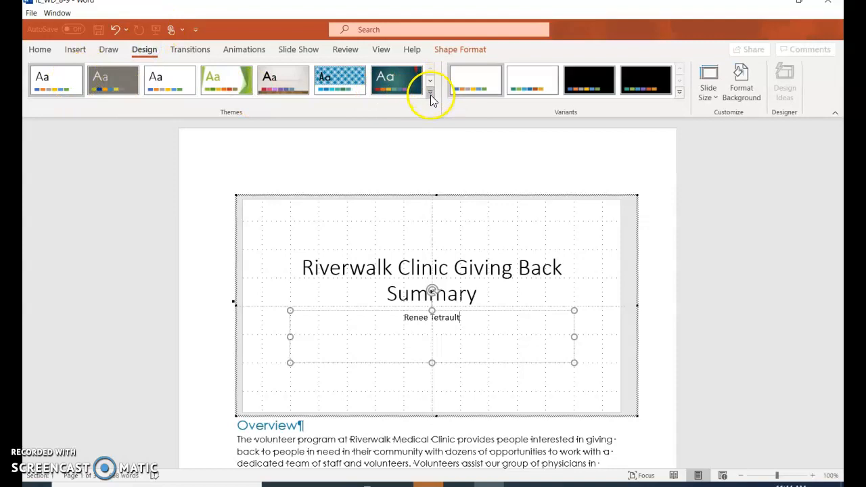
left_click(430, 94)
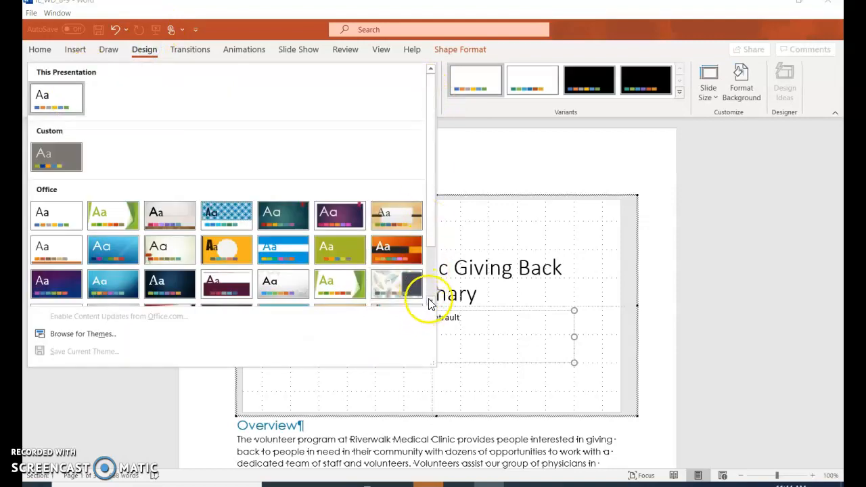
scroll(428, 302, "down", 2)
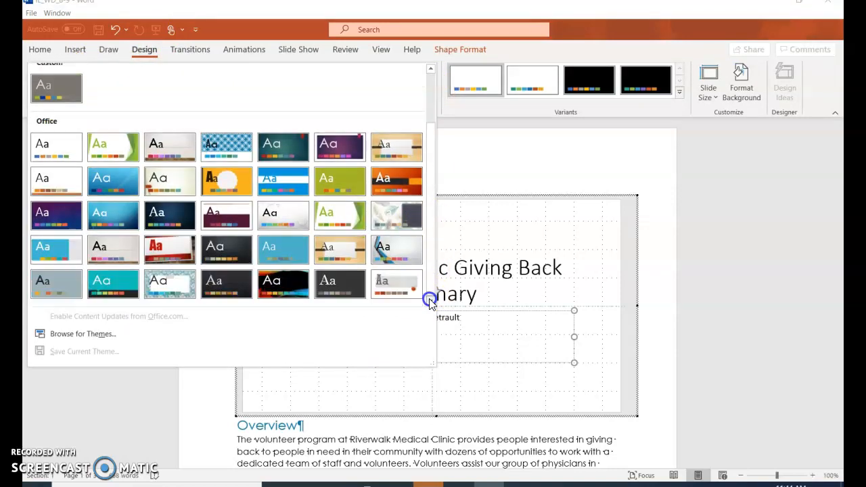
left_click(164, 290)
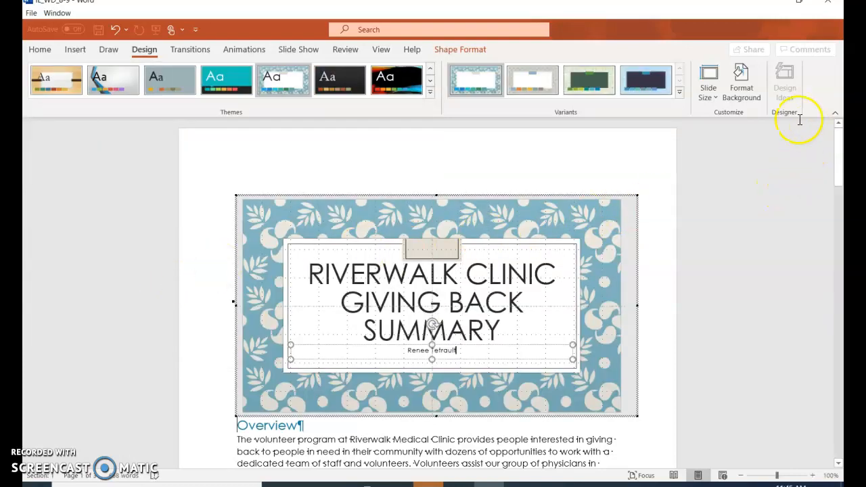
left_click(577, 80)
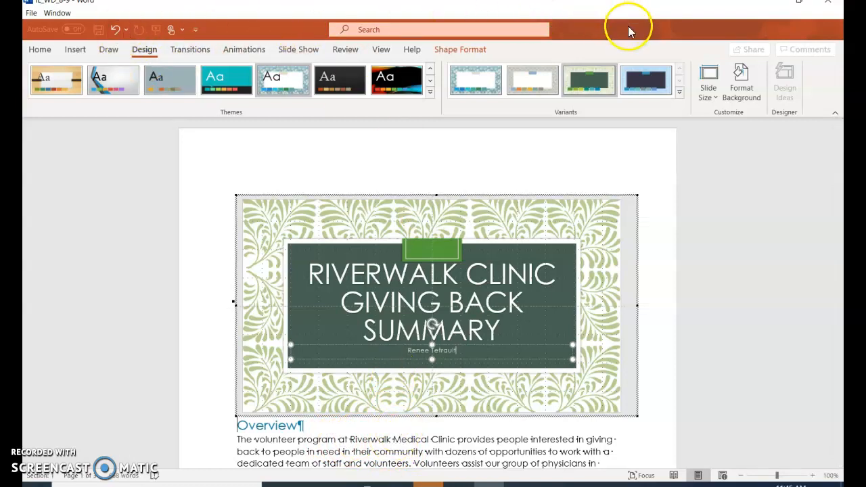
- Finish editing the embedded slide and push the Overview heading into its own paragraph below it
left_click(436, 452)
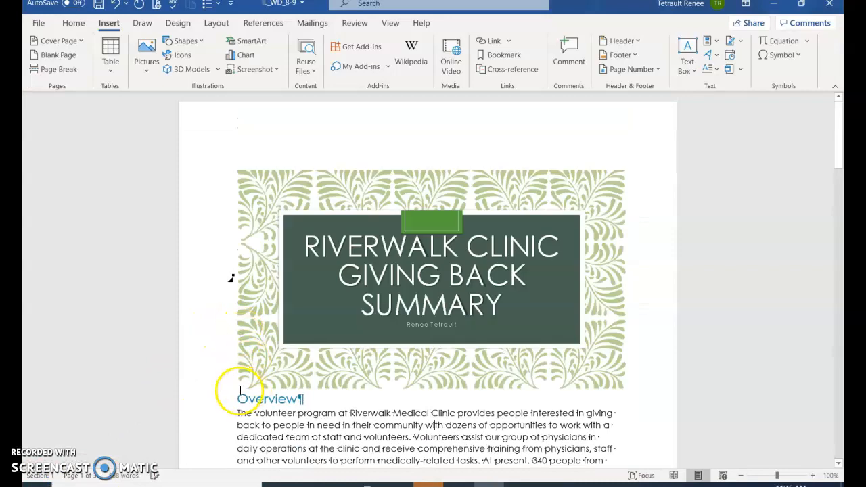
left_click(240, 397)
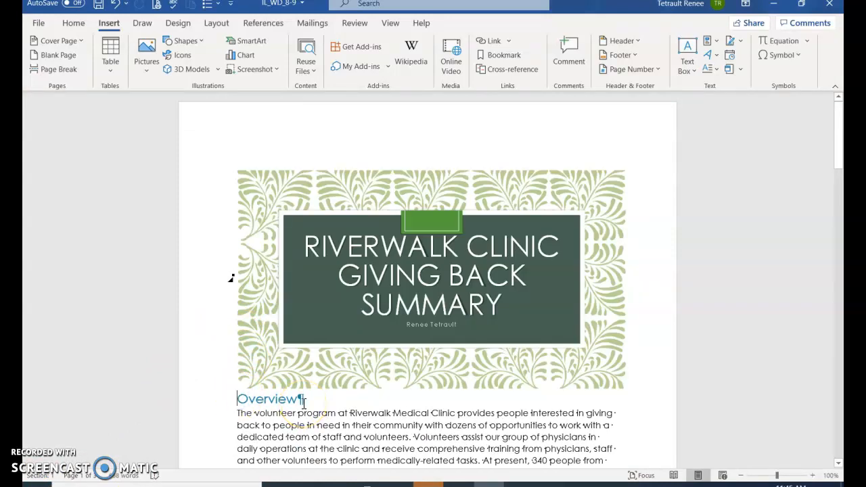
key("Return")
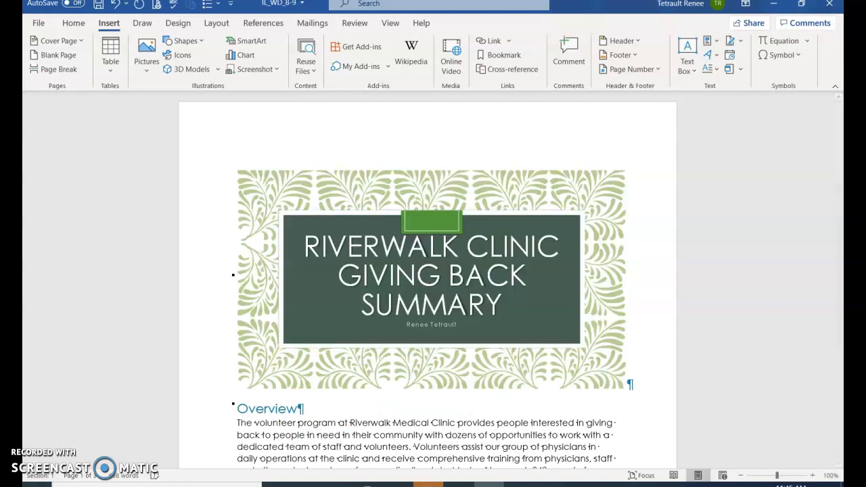
- Delete the AGE PIE CHART placeholder text in the Distribution of Ages section
scroll(370, 318, "down", 6)
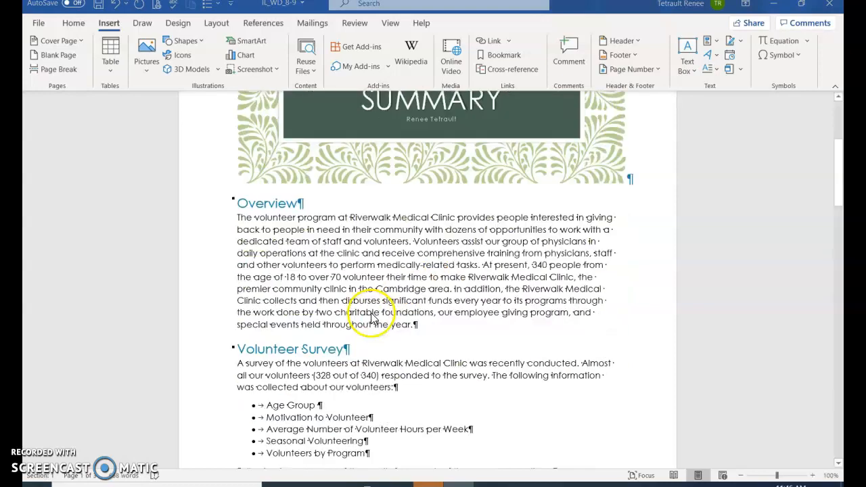
scroll(370, 318, "down", 3)
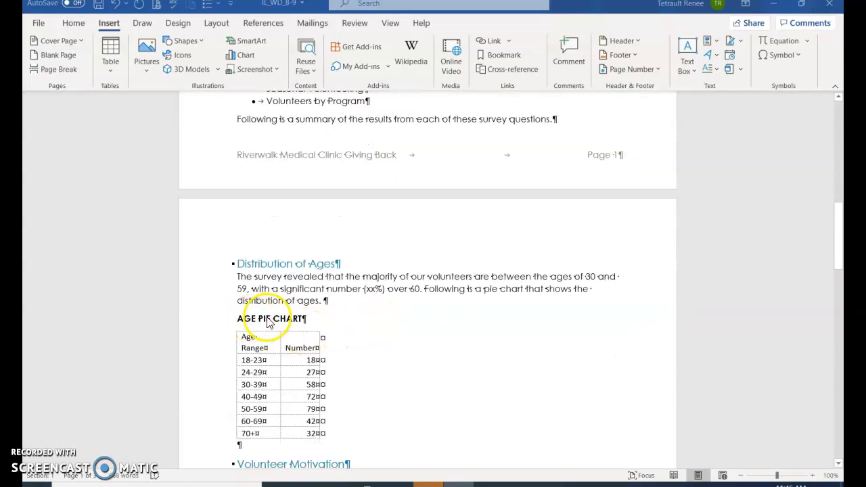
left_click_drag(238, 319, 294, 318)
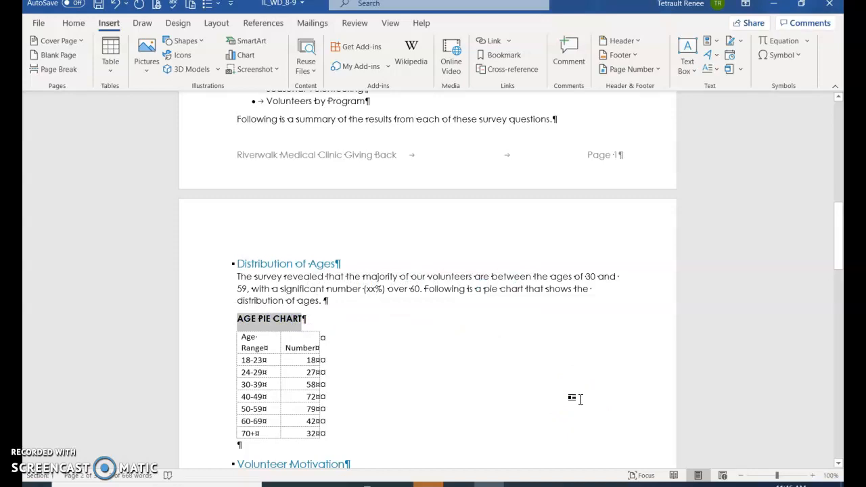
key("Delete")
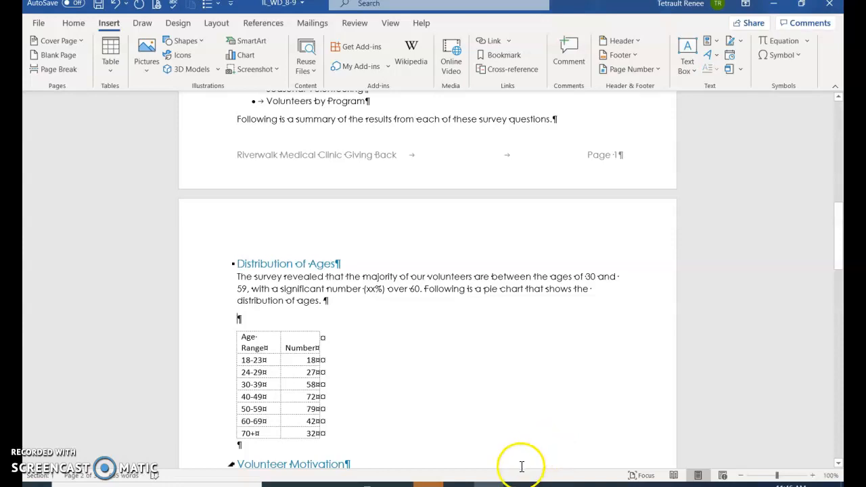
- Remove the entire Age Range and Number table from the Distribution of Ages section
left_click(259, 362)
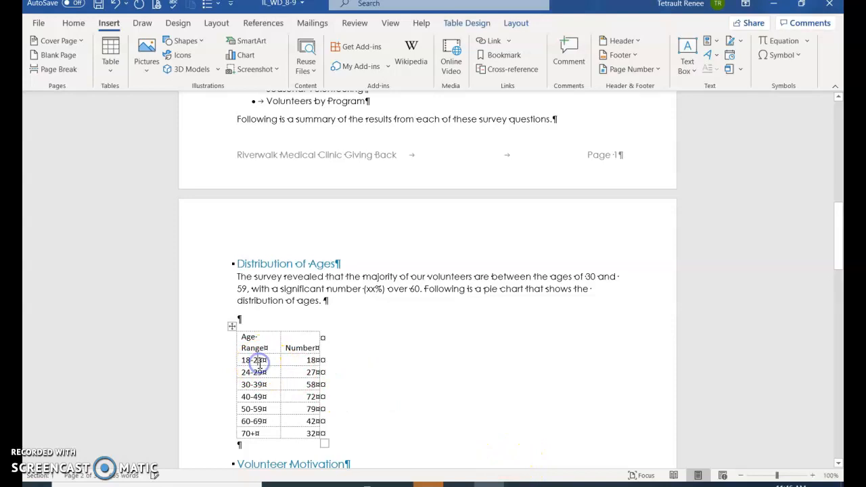
left_click(231, 326)
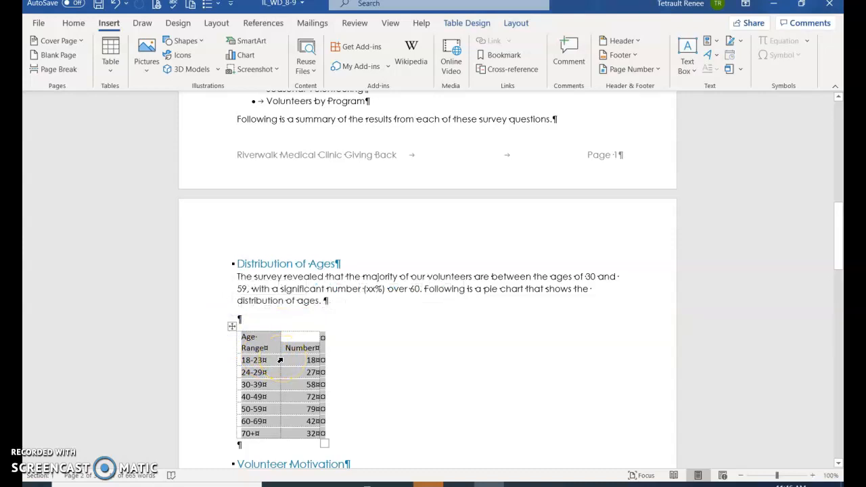
key("BackSpace")
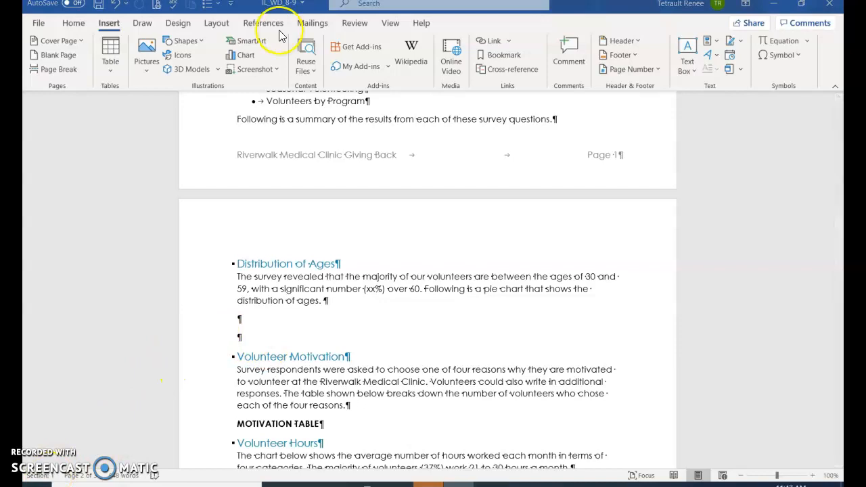
- Insert a basic 2-D Pie chart in the empty paragraph just above the Volunteer Motivation heading
left_click(312, 342)
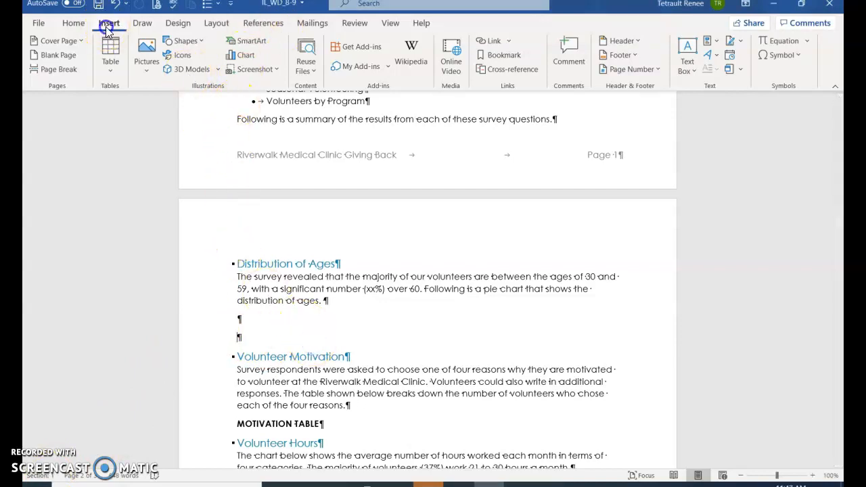
left_click(109, 22)
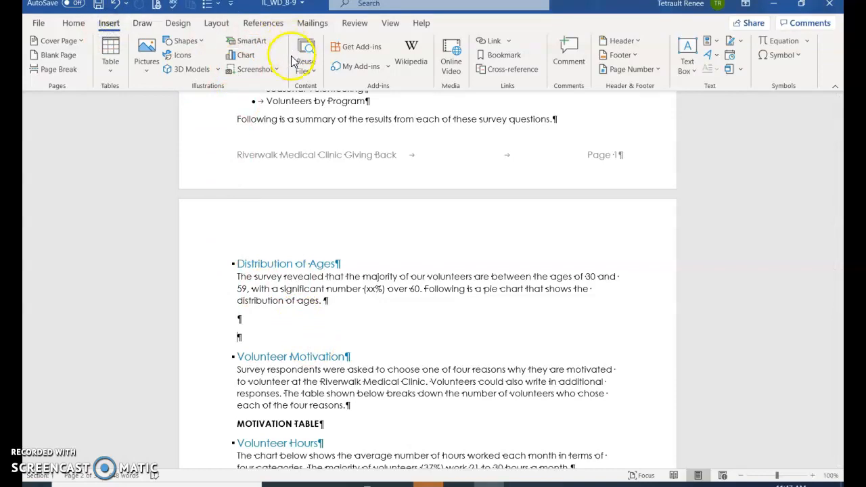
left_click(246, 56)
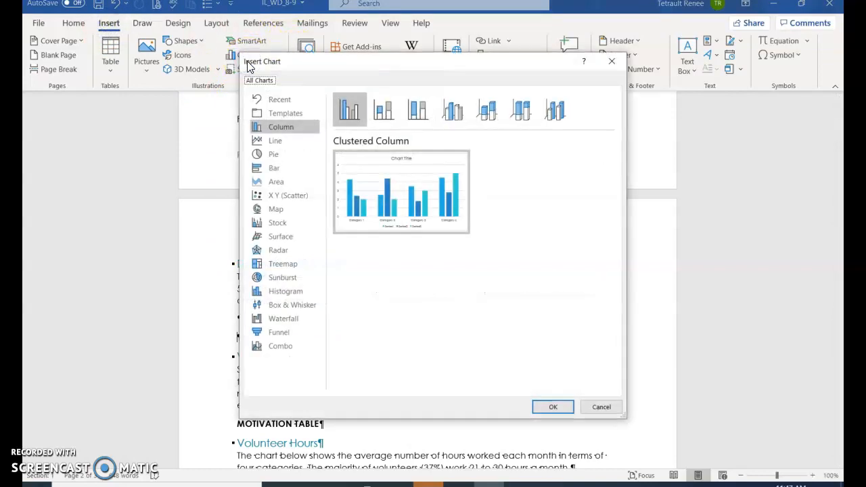
left_click(274, 155)
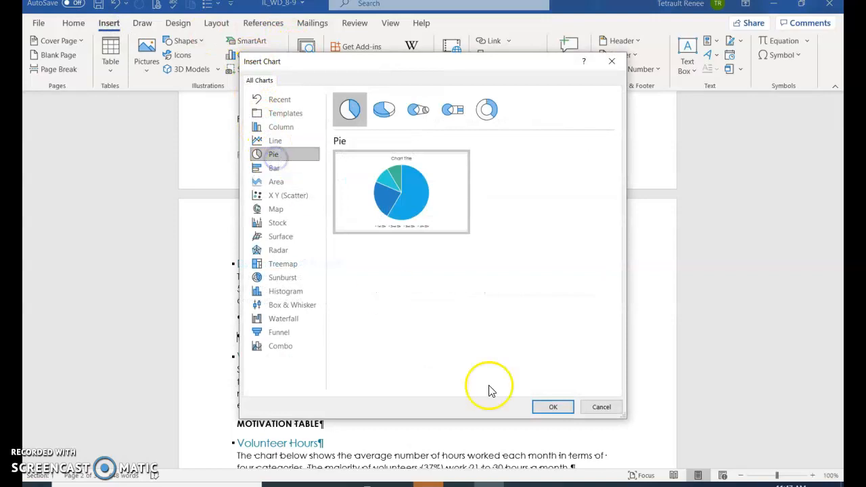
left_click(550, 406)
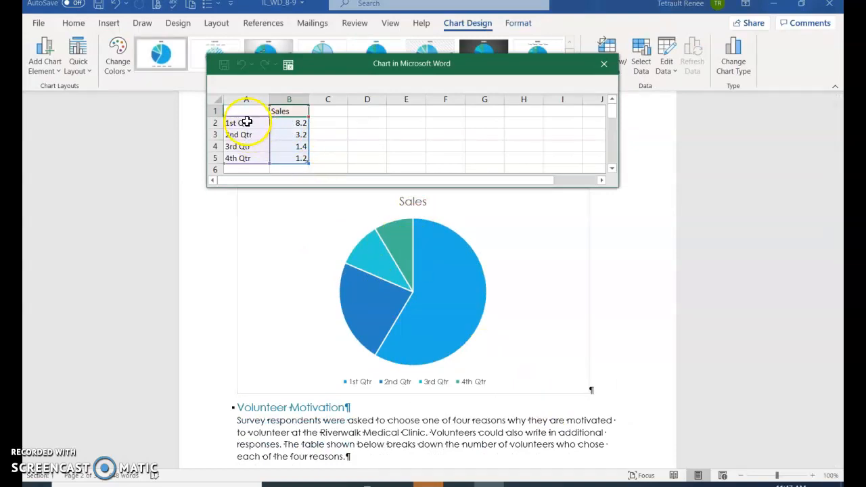
- Replace the pie chart's sample data with the cut Age Range and Number table, starting at cell A1, and close the data sheet
left_click(287, 114)
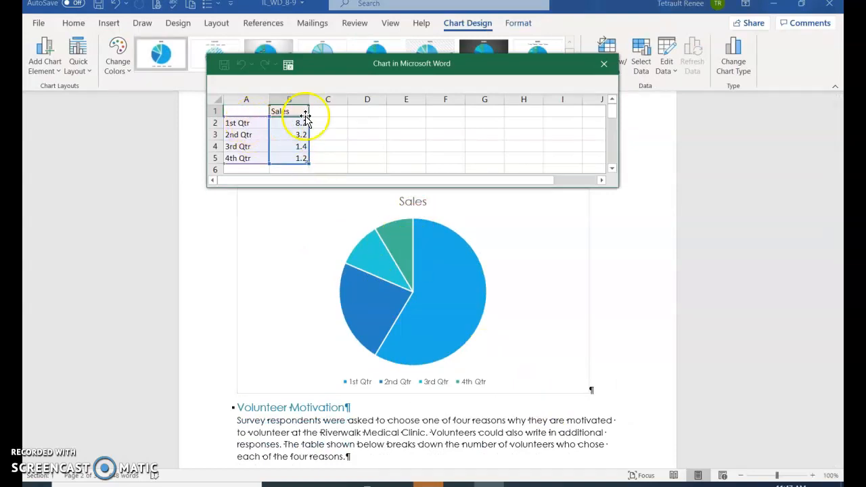
left_click(248, 112)
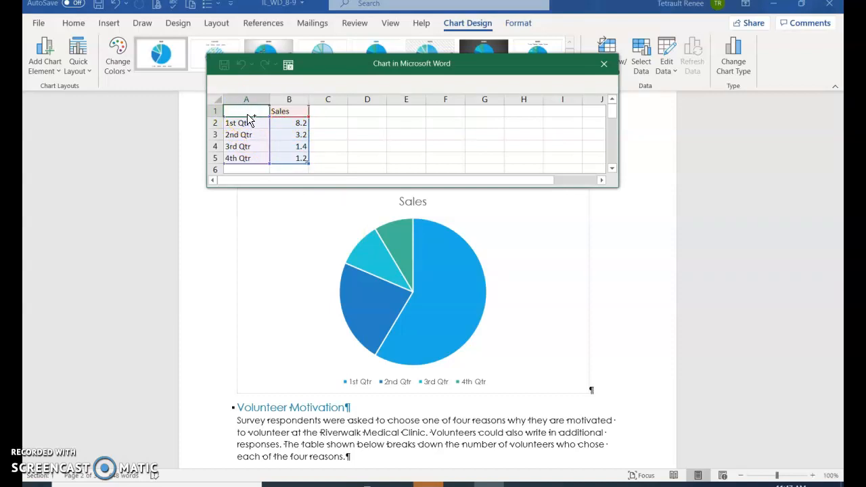
key("ctrl+v")
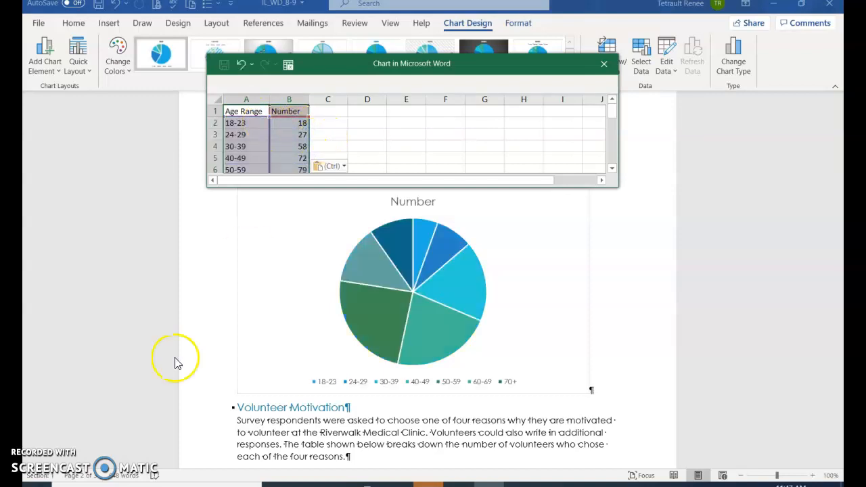
left_click(518, 260)
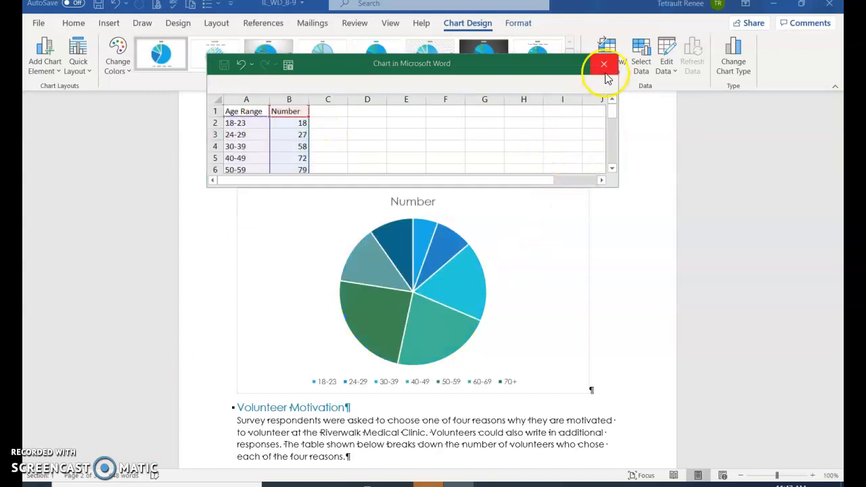
left_click(608, 63)
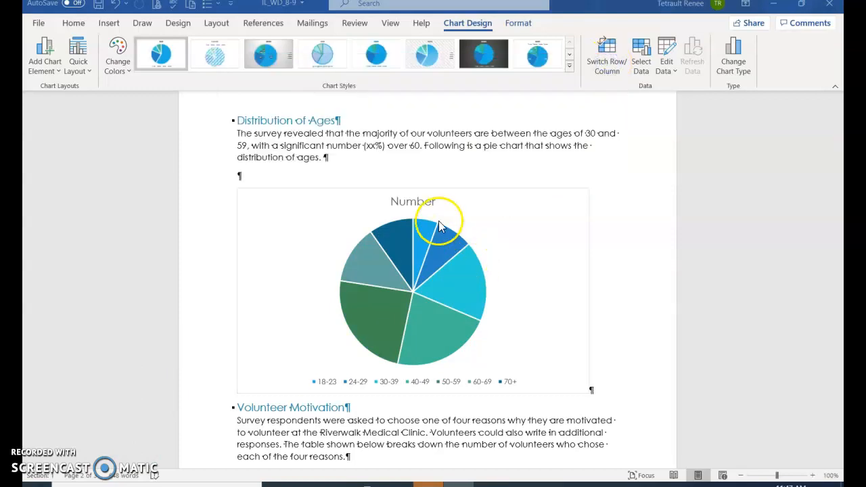
- Change the pie chart's title to Age Range Distribution
left_click(418, 198)
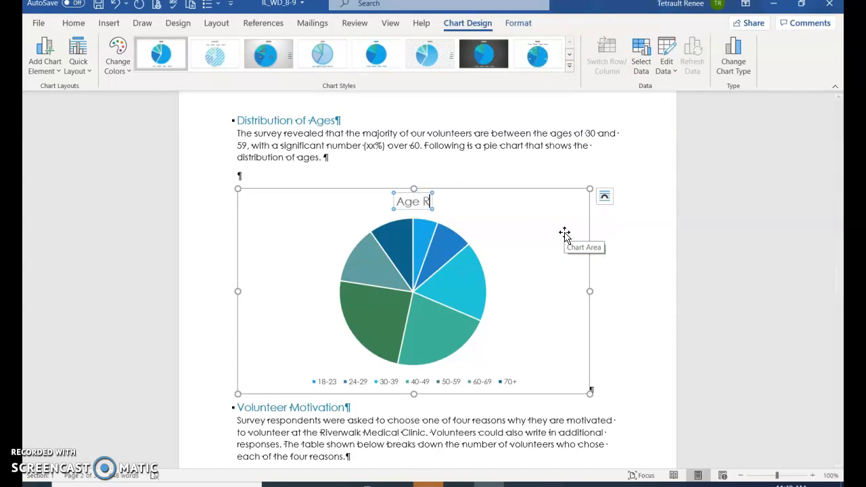
type("ge Dis")
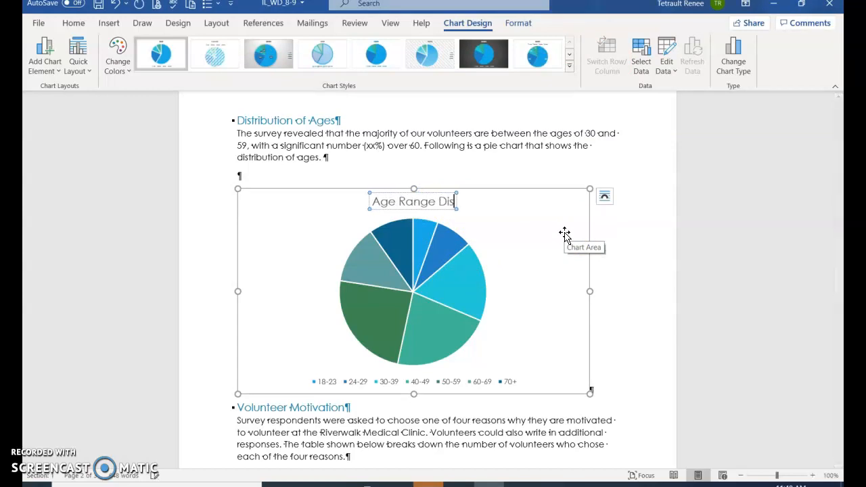
type("tribution")
left_click(490, 287)
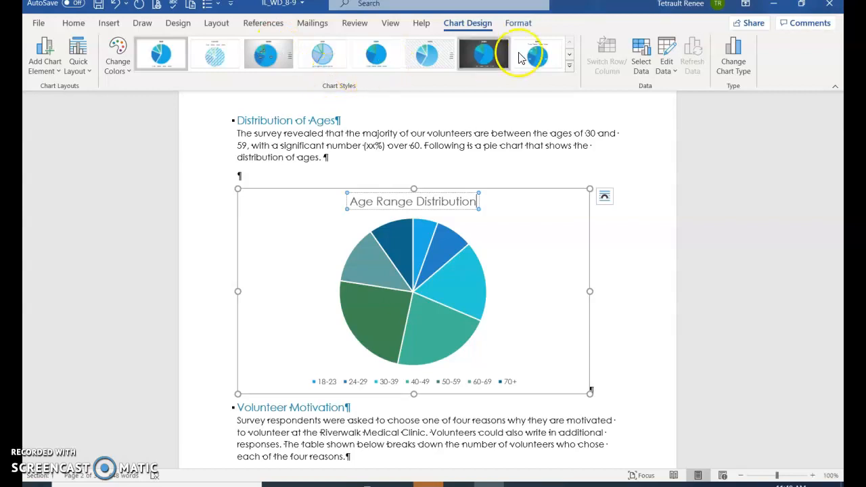
- Apply the fifth chart style to the pie chart and recolor it with the third Monochromatic palette, in teal shades
left_click(568, 66)
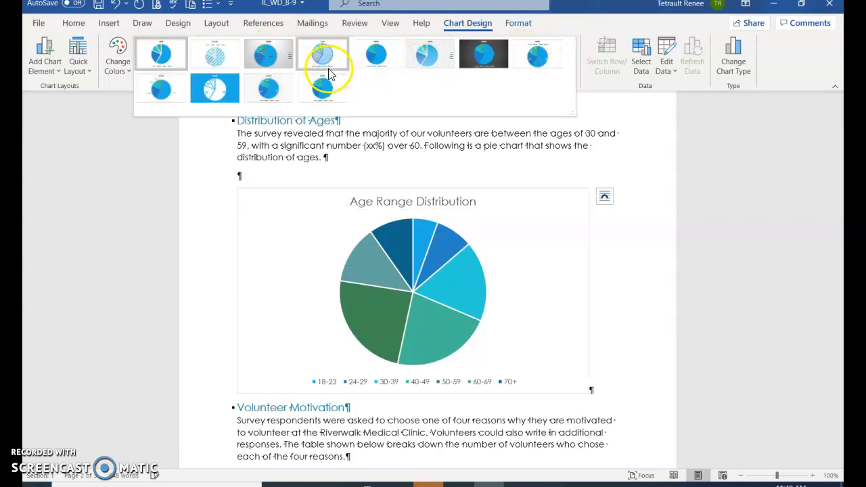
left_click(368, 58)
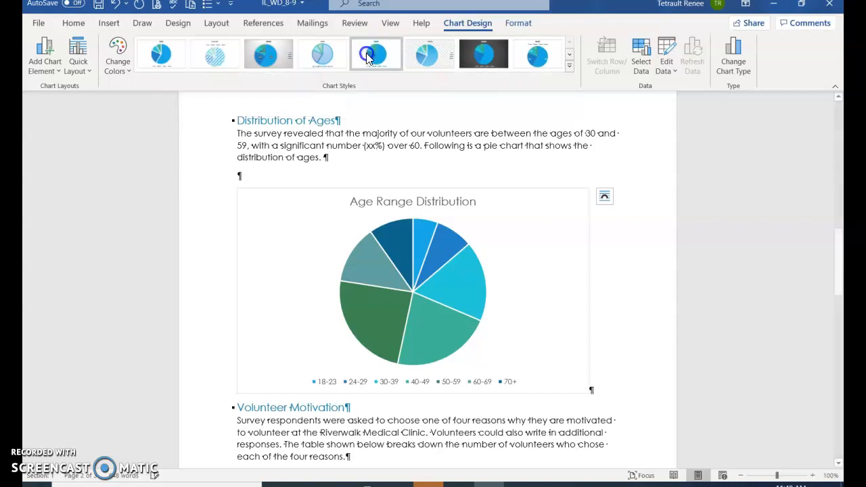
left_click(117, 61)
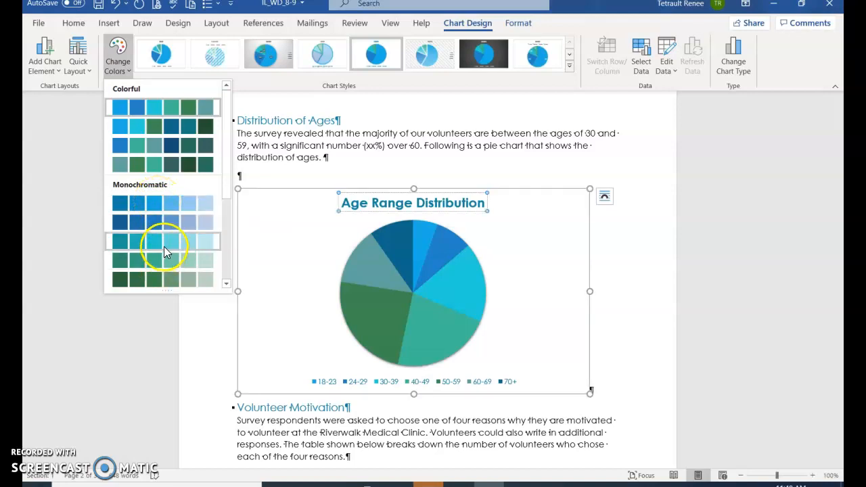
left_click(164, 242)
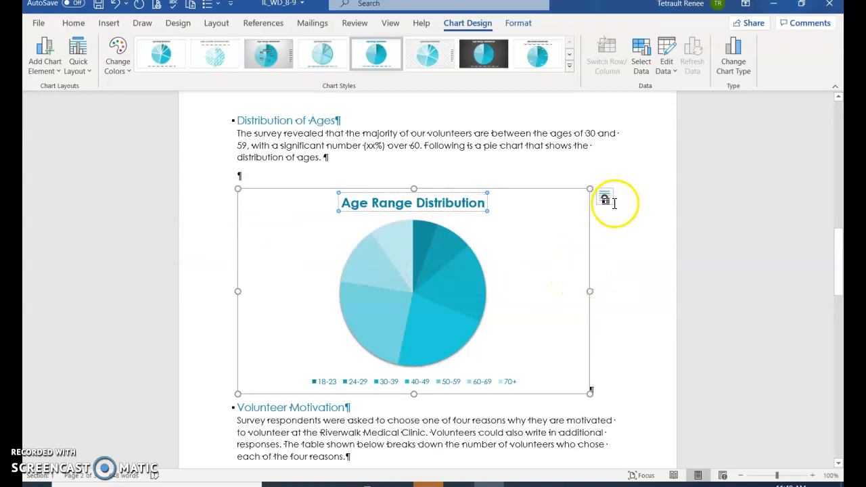
- Add data labels to the pie chart at the Outside End position and place its legend on the Right
left_click(552, 210)
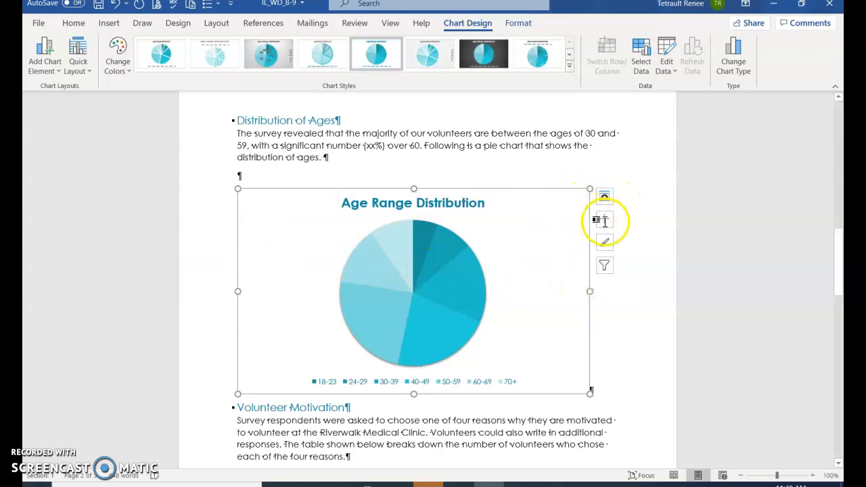
left_click(605, 221)
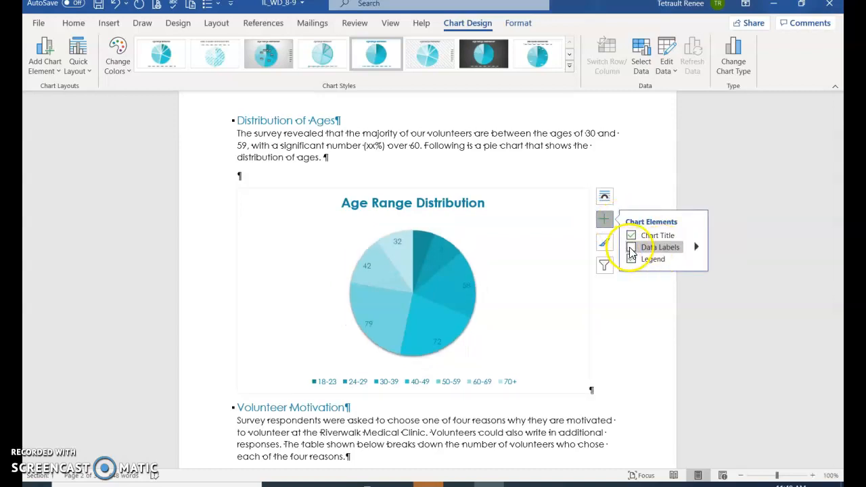
left_click(631, 249)
left_click(695, 247)
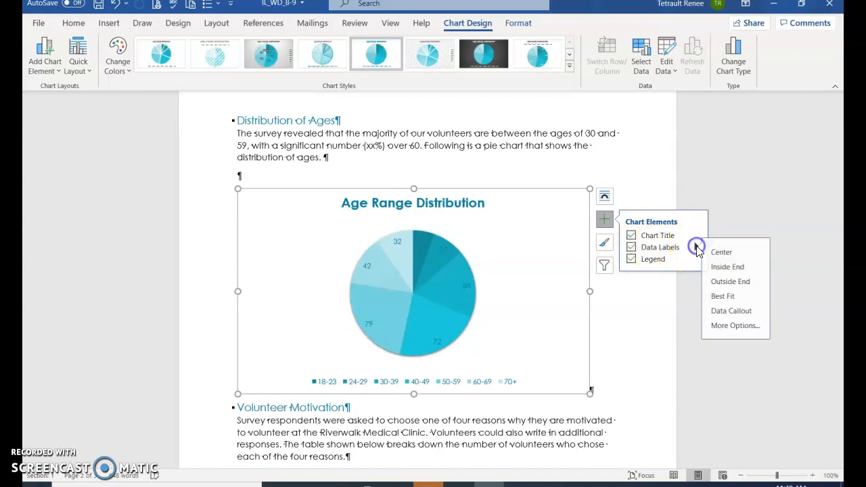
left_click(737, 284)
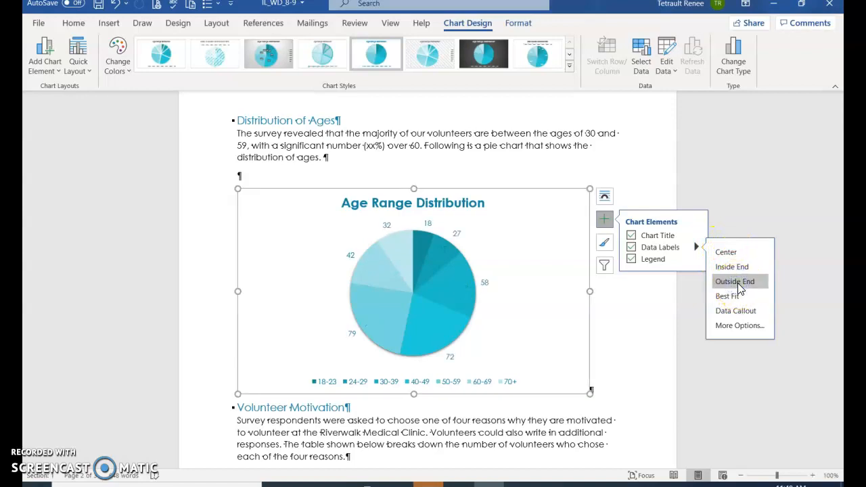
mouse_move(434, 283)
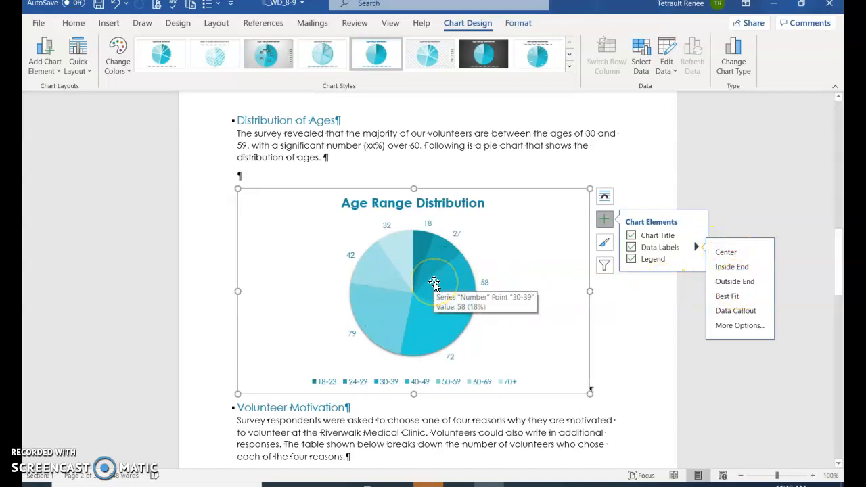
left_click(401, 290)
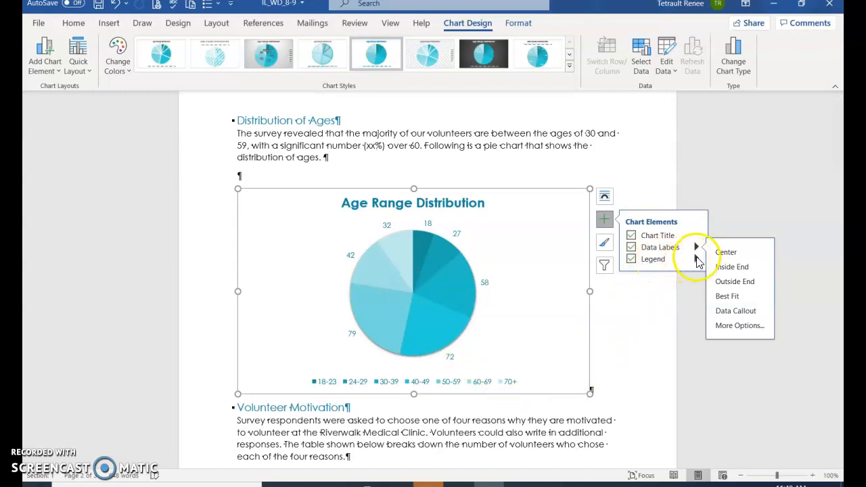
left_click(697, 259)
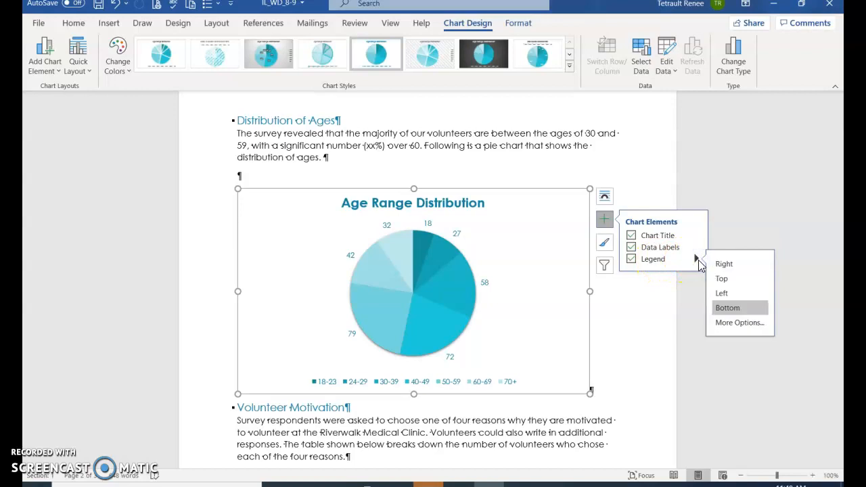
left_click(726, 263)
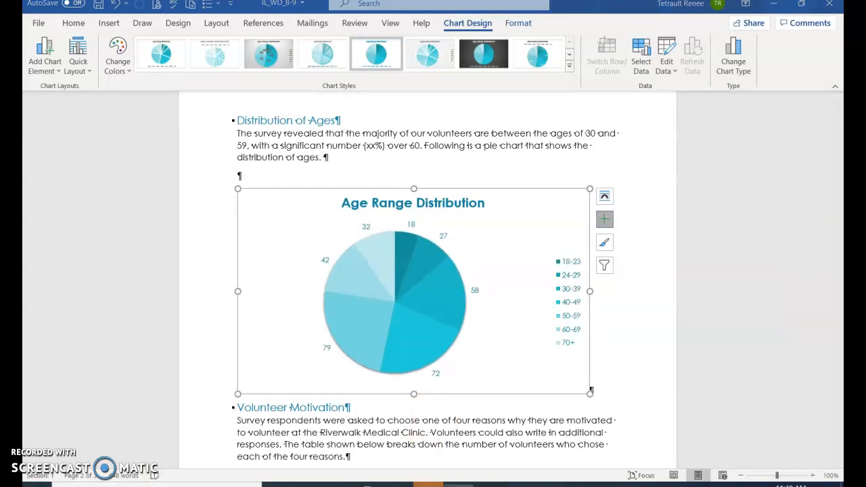
- Format the pie chart's data labels to include Percentage alongside Value
left_click(366, 227)
left_click(365, 226)
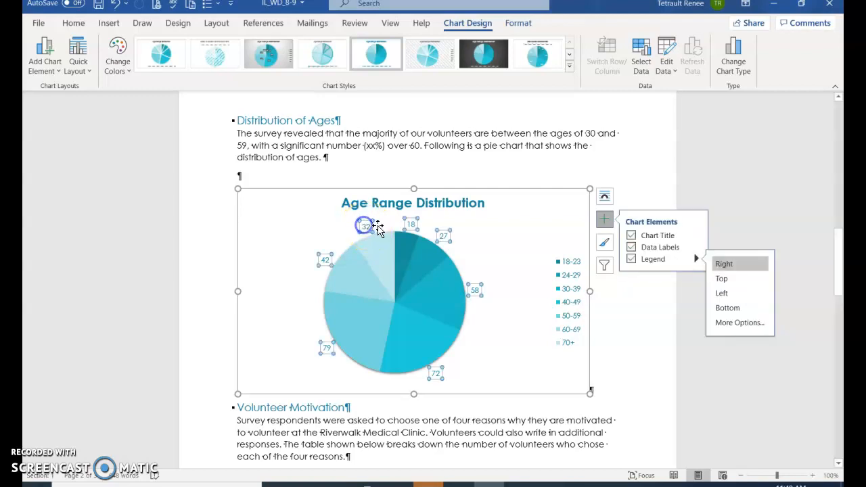
right_click(443, 235)
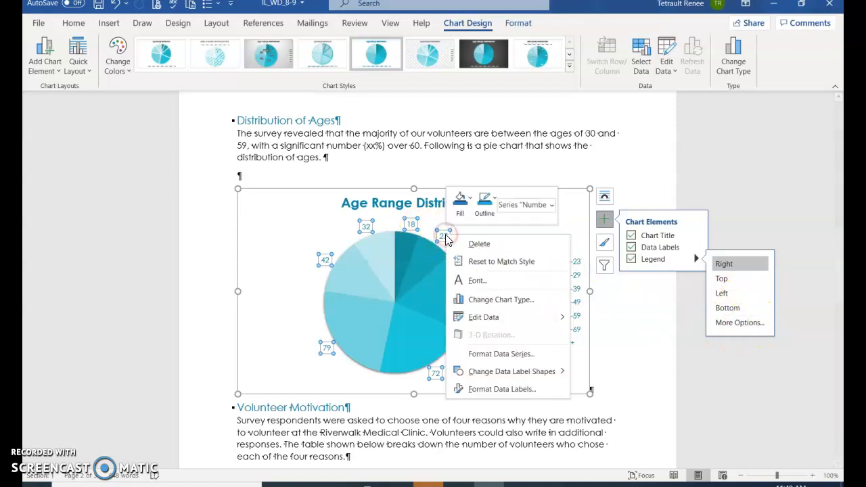
left_click(518, 397)
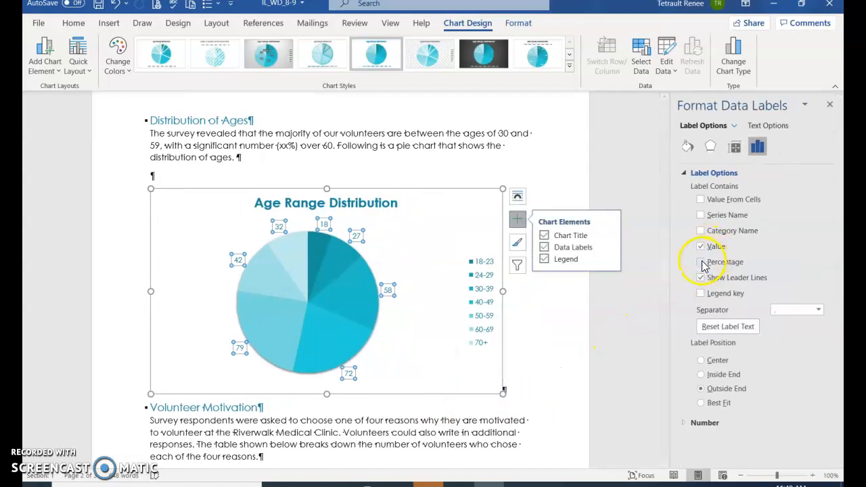
left_click(701, 262)
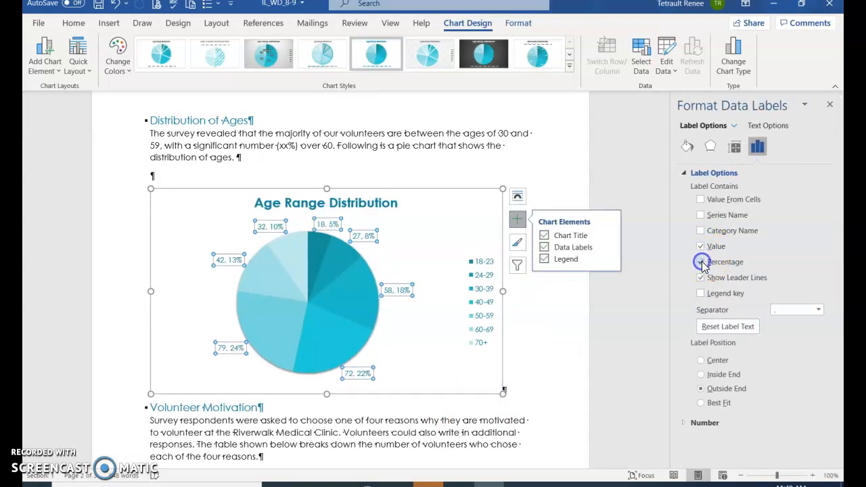
left_click(831, 105)
left_click(501, 220)
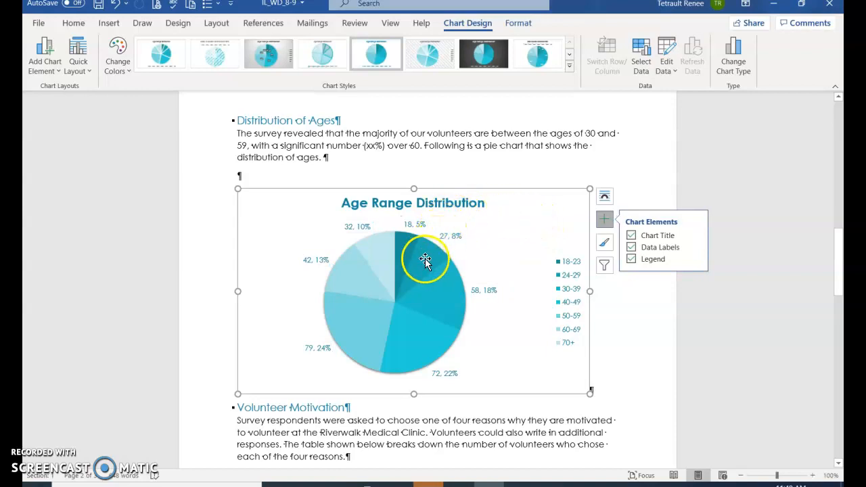
- Give all pie slices a solid black border and close the formatting options
left_click(374, 237)
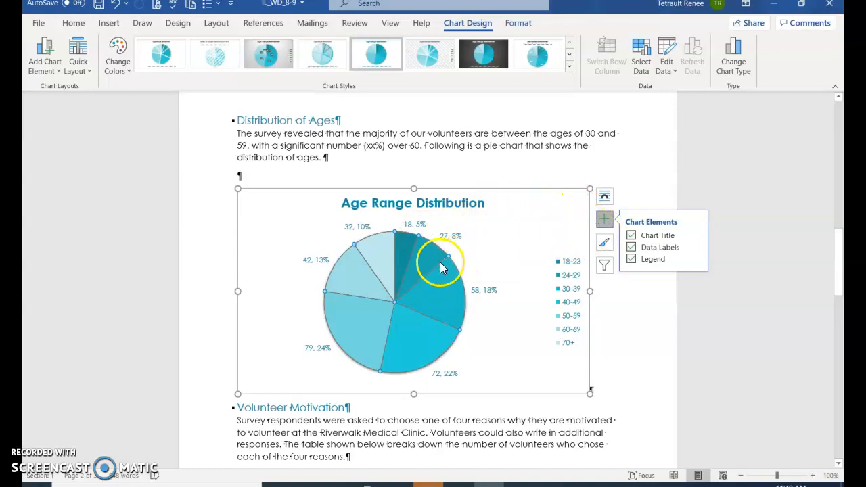
right_click(430, 260)
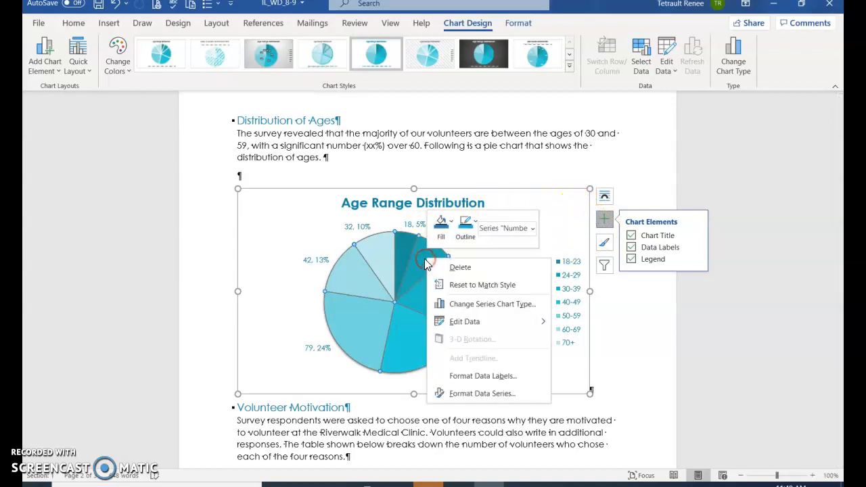
left_click(477, 394)
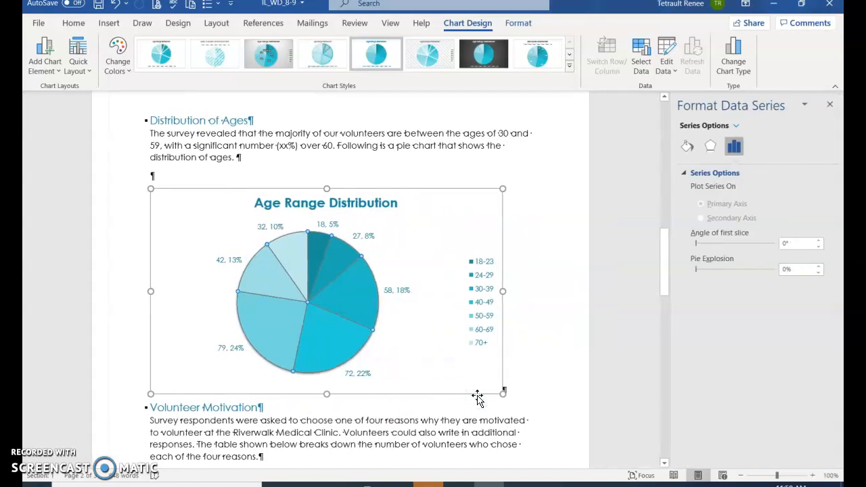
left_click(687, 148)
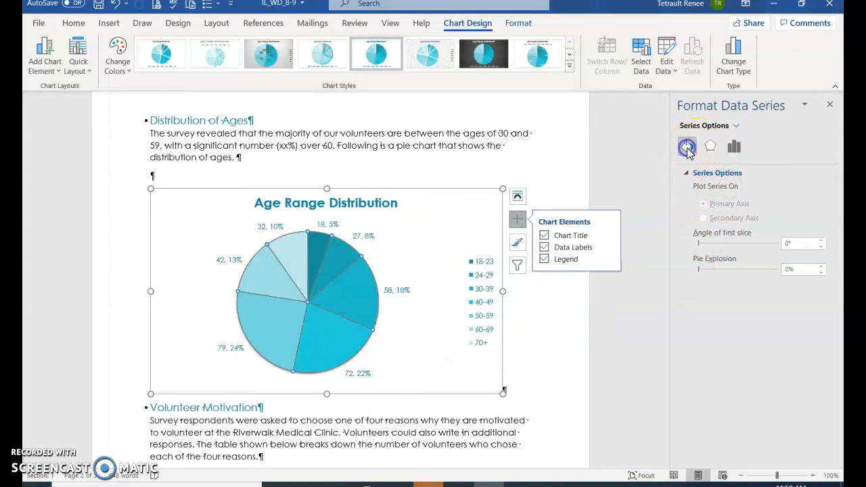
left_click(691, 188)
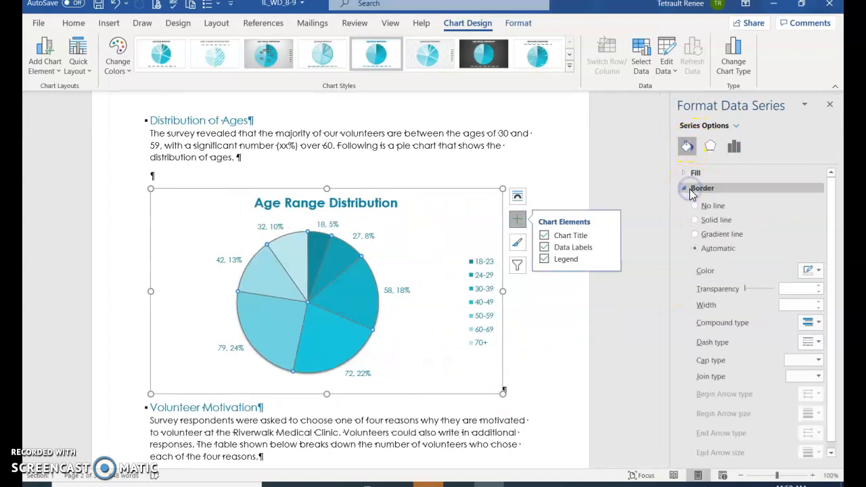
left_click(818, 271)
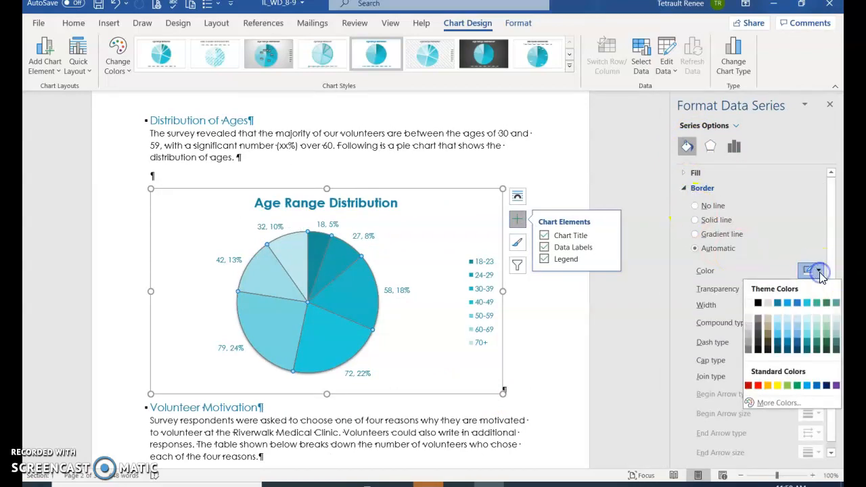
left_click(757, 303)
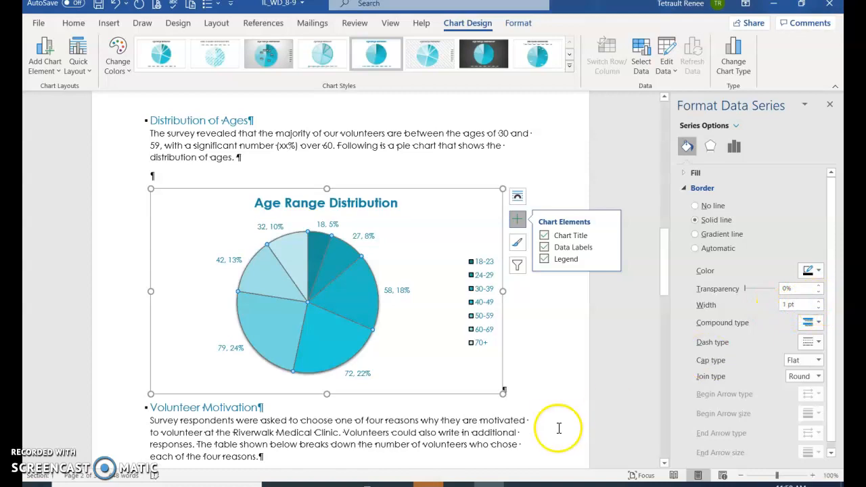
left_click(579, 412)
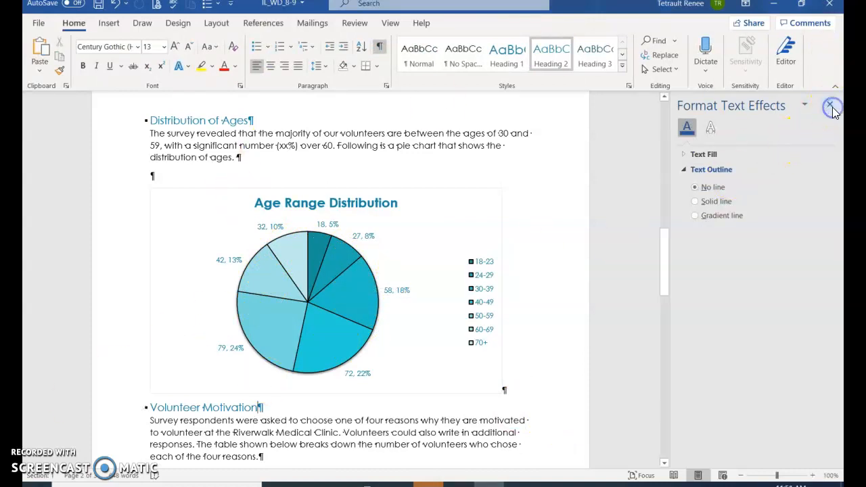
scroll(321, 354, "down", 2)
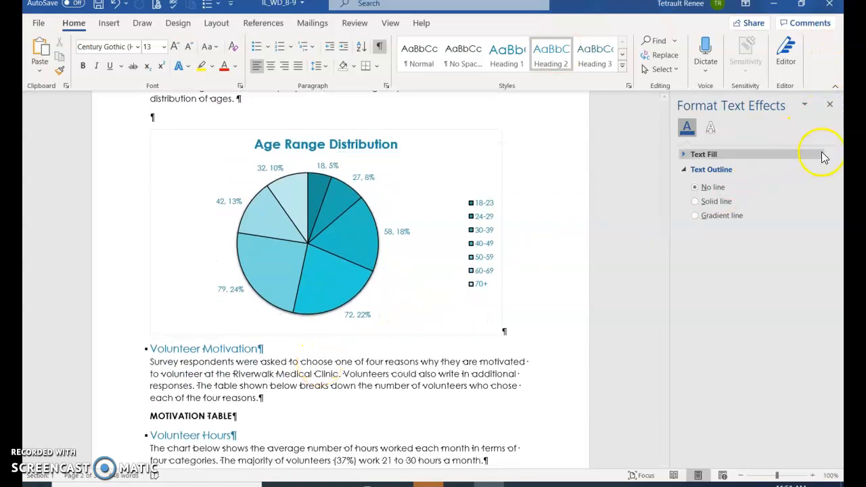
left_click(831, 105)
scroll(230, 267, "down", 1)
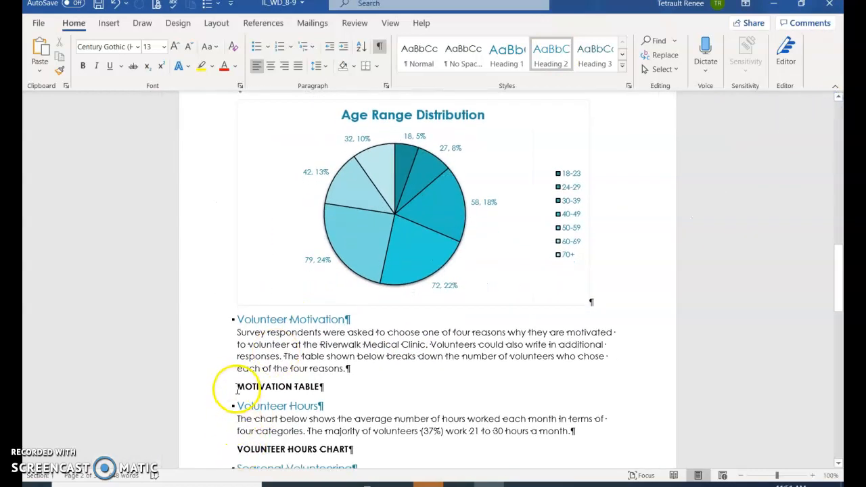
- Replace the MOTIVATION TABLE placeholder under Volunteer Motivation with the built-in Tabular List quick table
left_click_drag(238, 386, 318, 388)
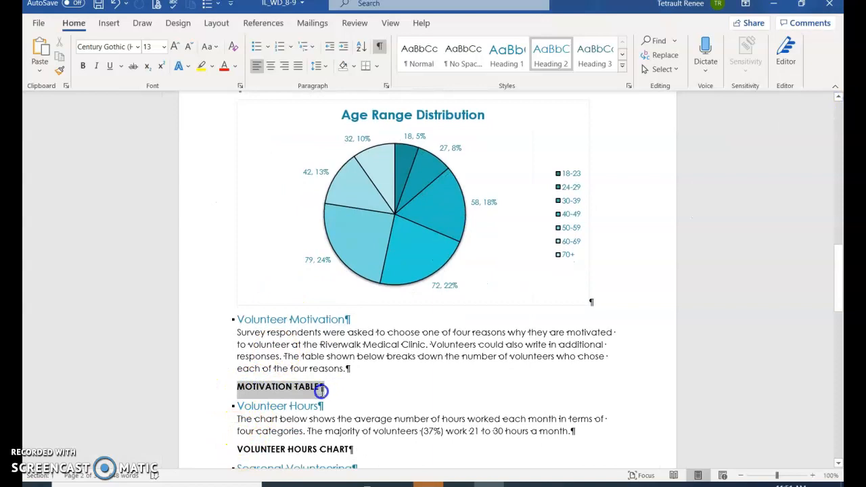
key("Delete")
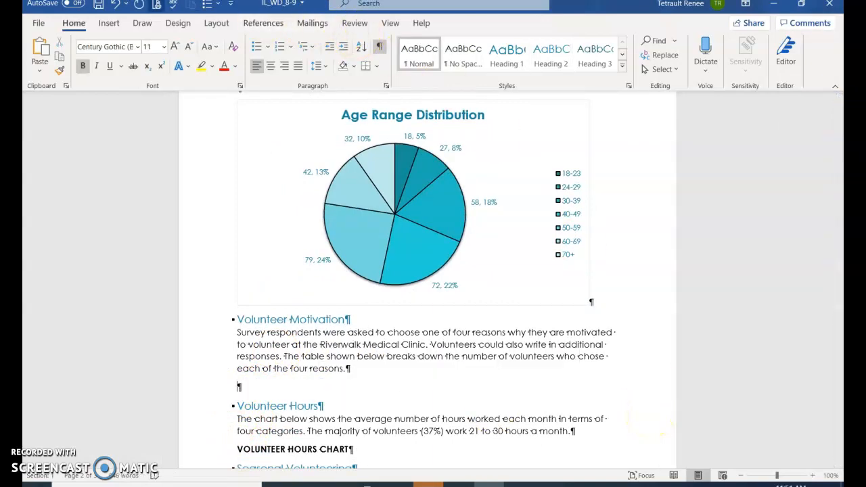
left_click(107, 24)
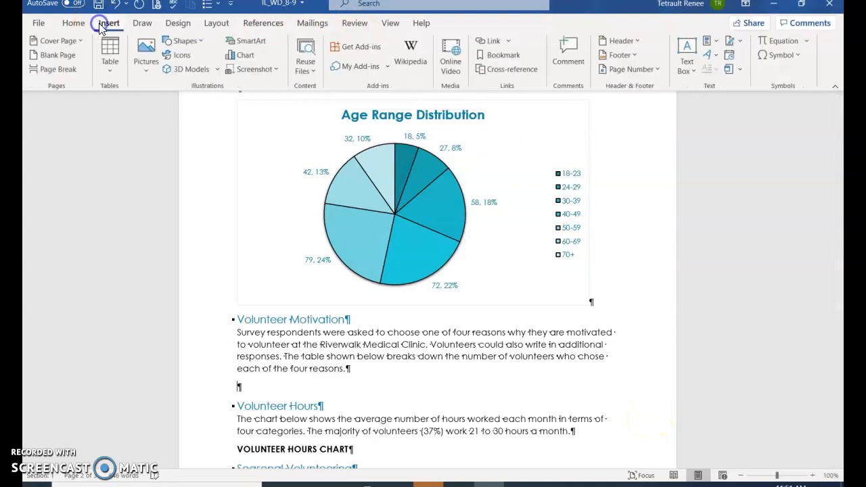
left_click(109, 71)
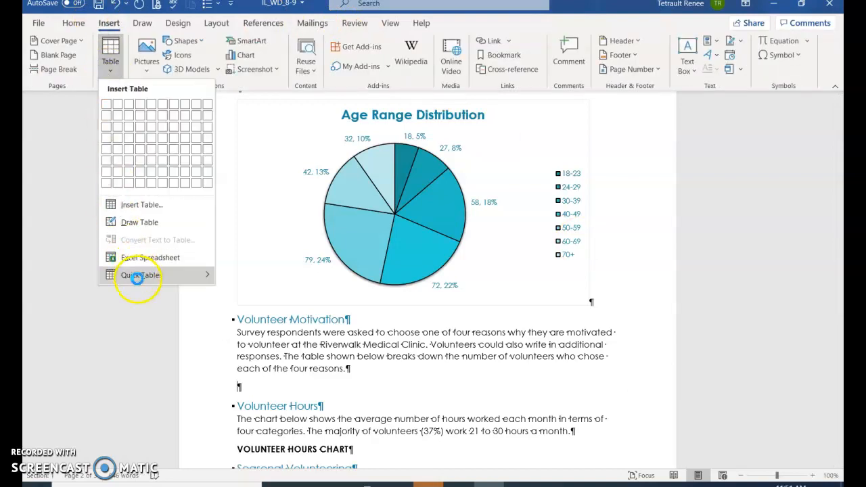
left_click(138, 277)
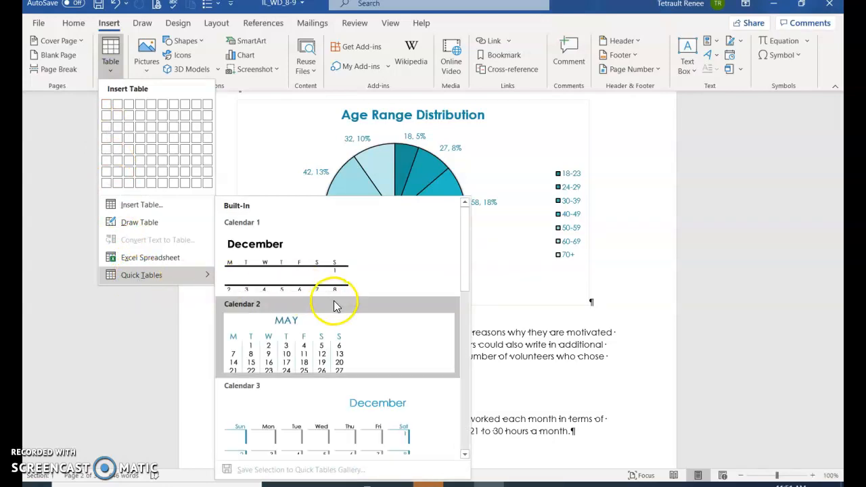
scroll(342, 311, "down", 3)
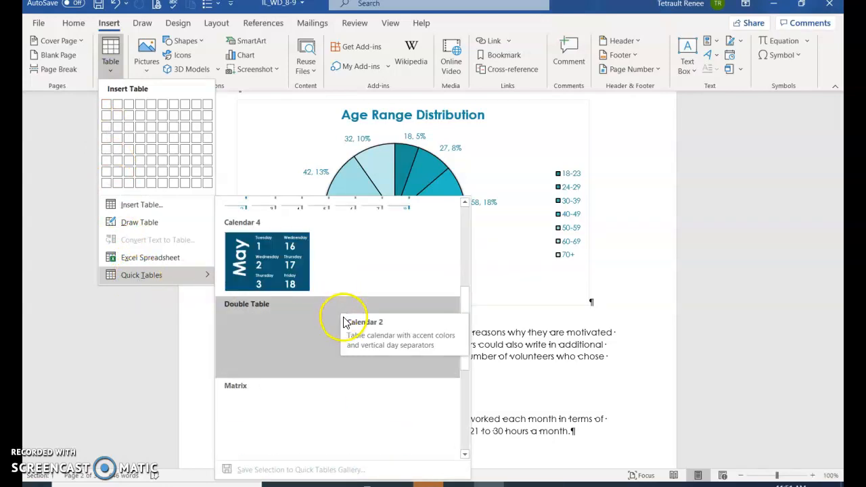
scroll(345, 324, "down", 3)
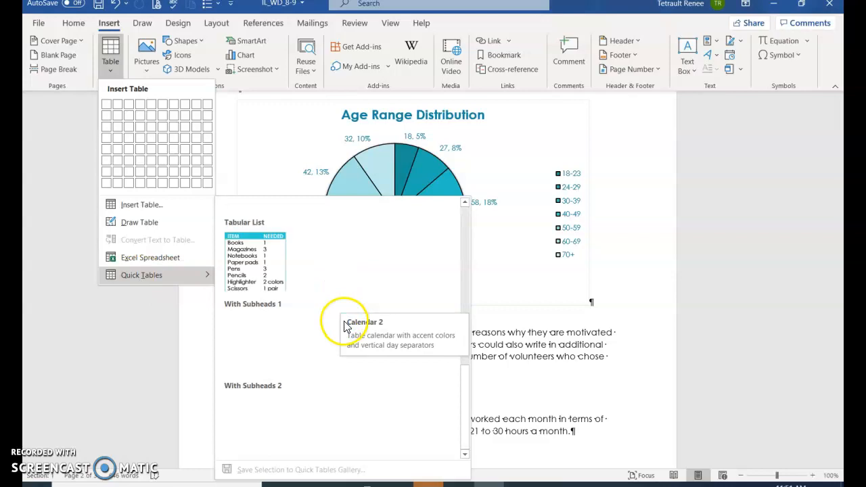
left_click(243, 231)
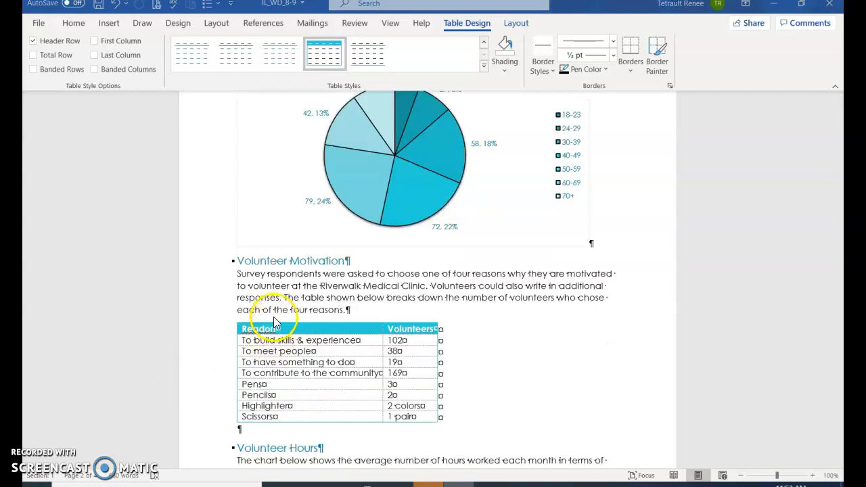
- Correct the motivation table's first column heading to Reason and delete the leftover rows from Pens through Scissors
left_click(271, 327)
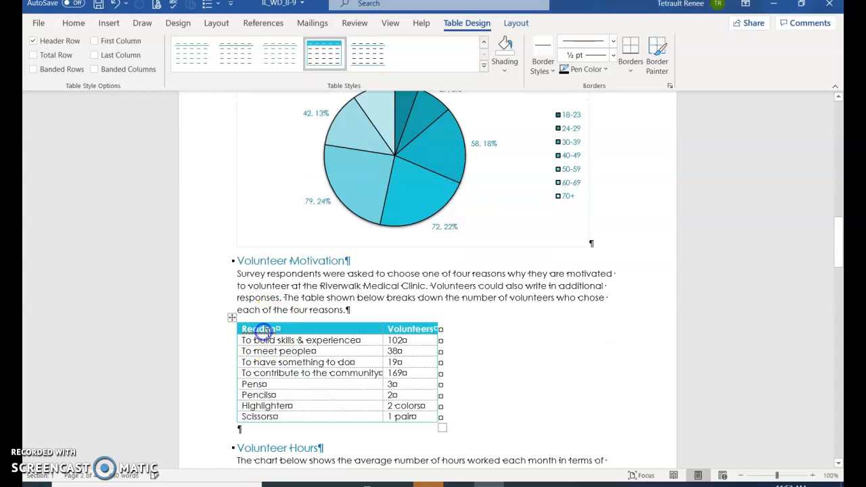
key("BackSpace")
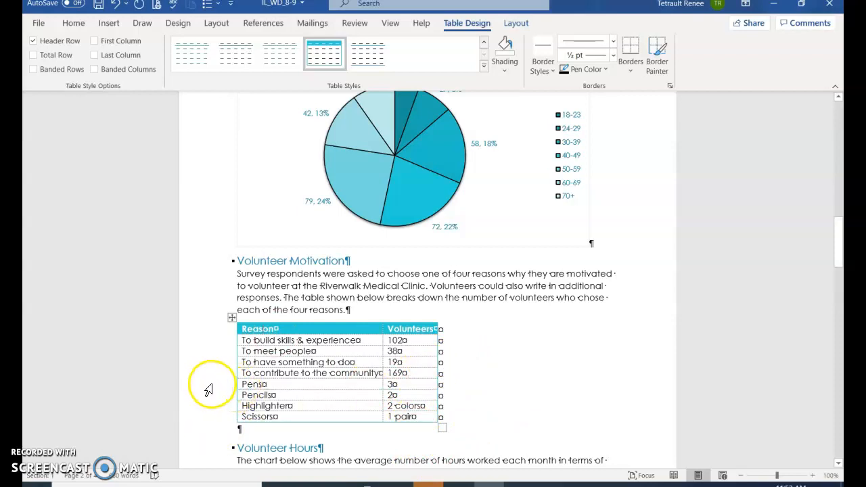
left_click_drag(210, 384, 209, 417)
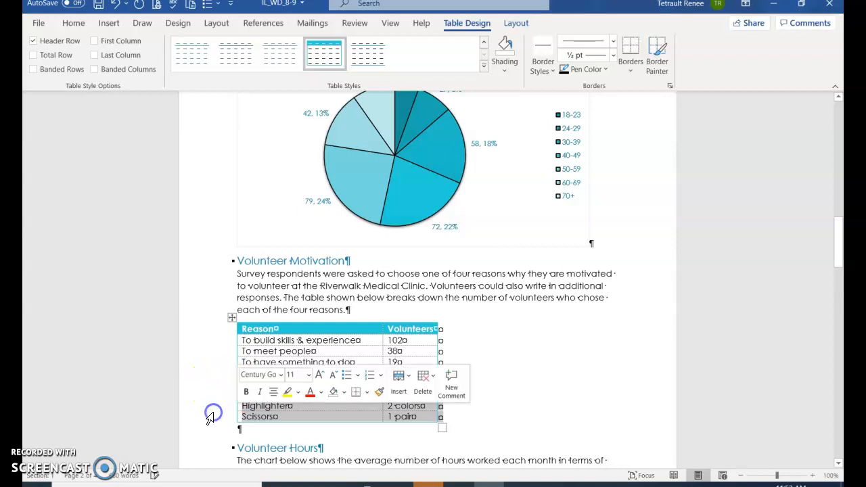
left_click(428, 391)
left_click(455, 445)
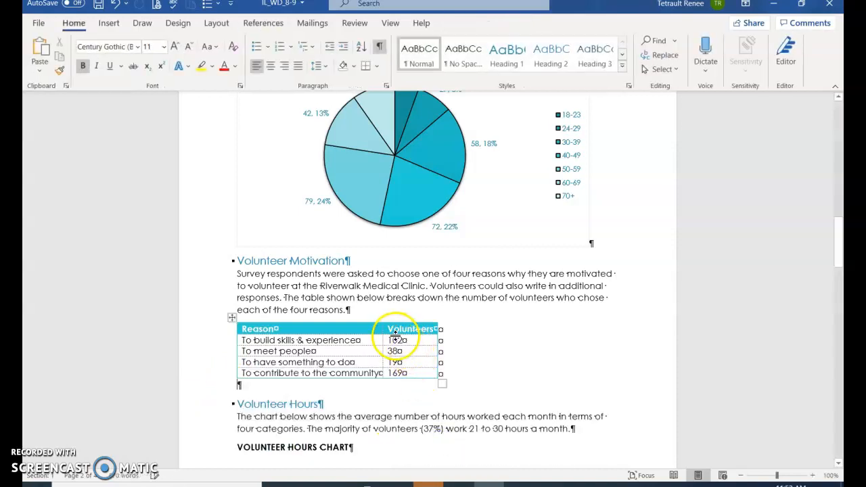
- Right-align the four numbers in the motivation table's Volunteers column
left_click_drag(391, 339, 399, 374)
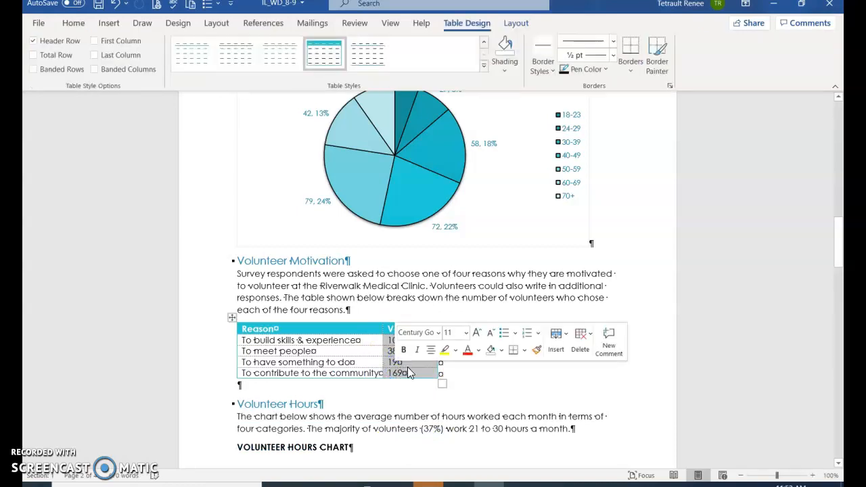
left_click(75, 25)
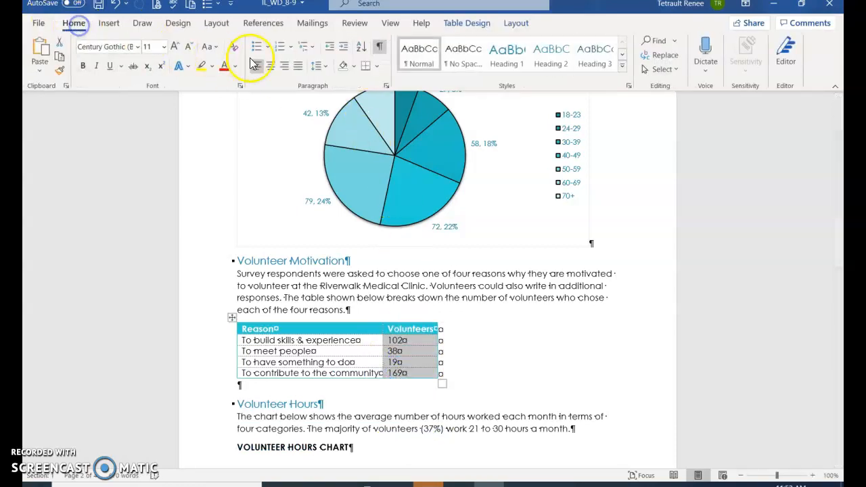
left_click(284, 65)
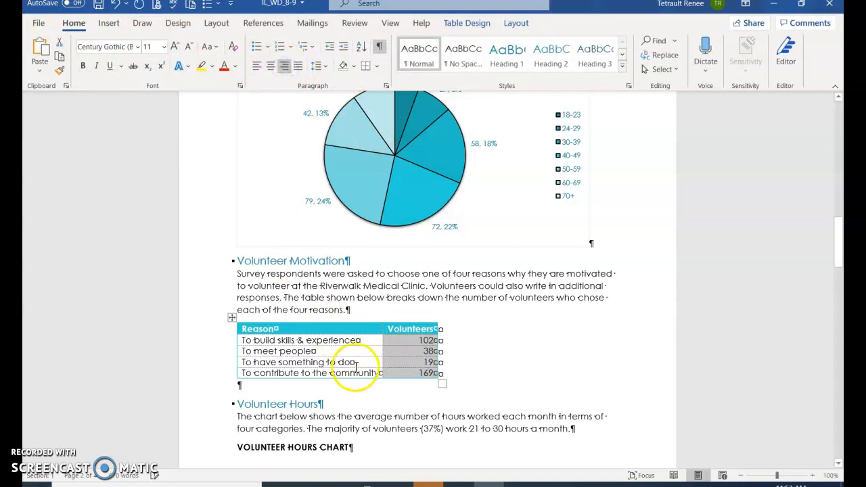
left_click(332, 362)
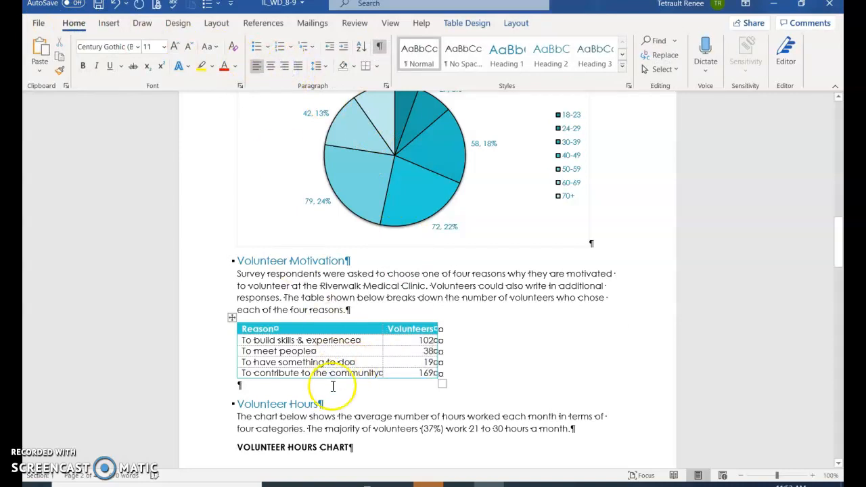
- Delete the VOLUNTEER HOURS CHART placeholder text under Volunteer Hours, keeping its empty paragraph
scroll(320, 407, "down", 3)
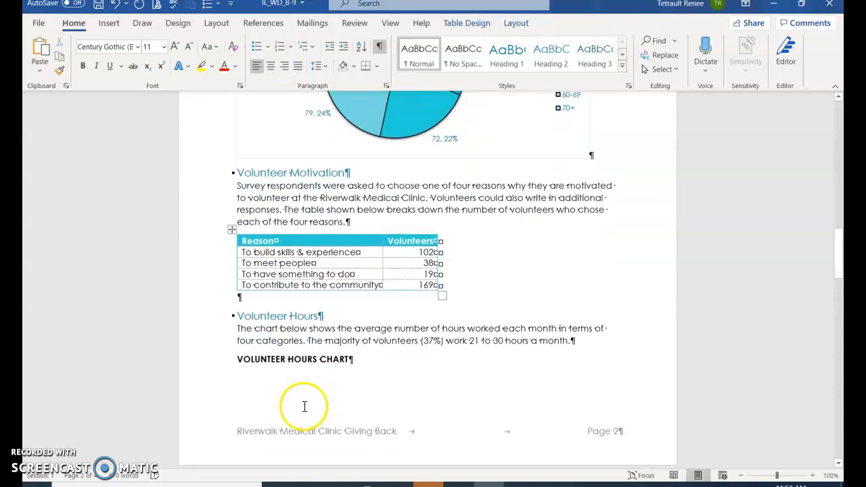
left_click(234, 359)
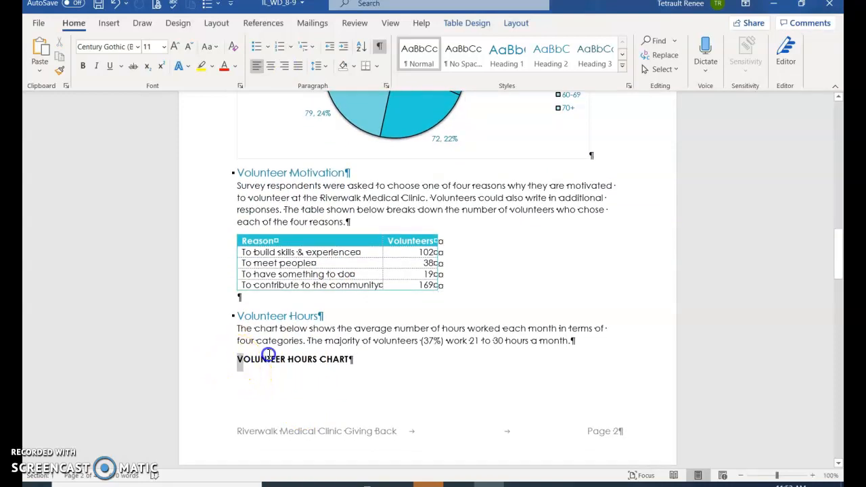
left_click_drag(268, 355, 345, 358)
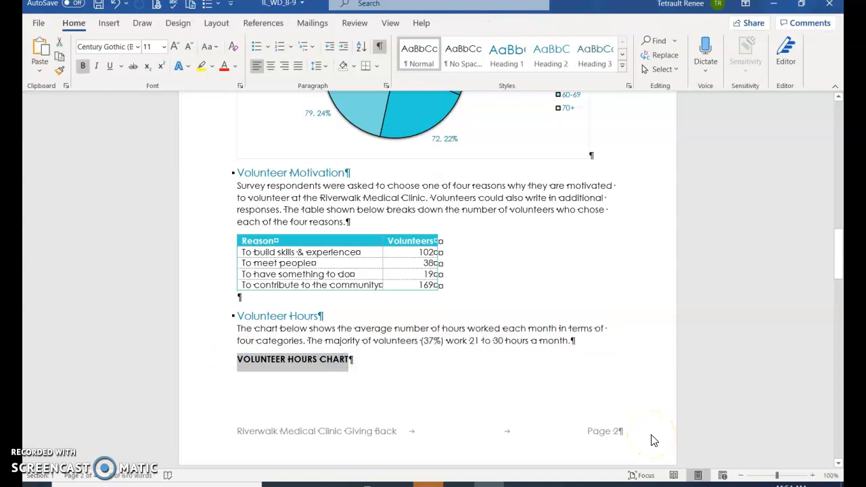
key("Delete")
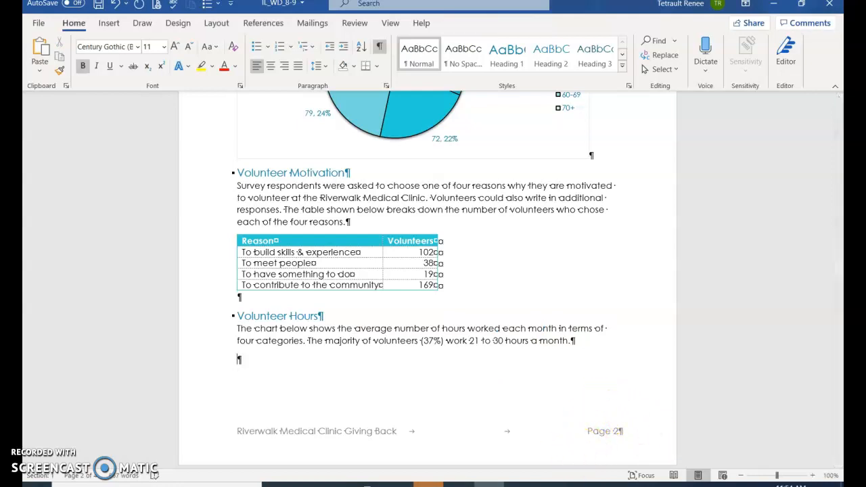
- Open the Support_WD_8-7 workbook from the IC1 folder and copy its Volunteers pie chart
mouse_move(428, 484)
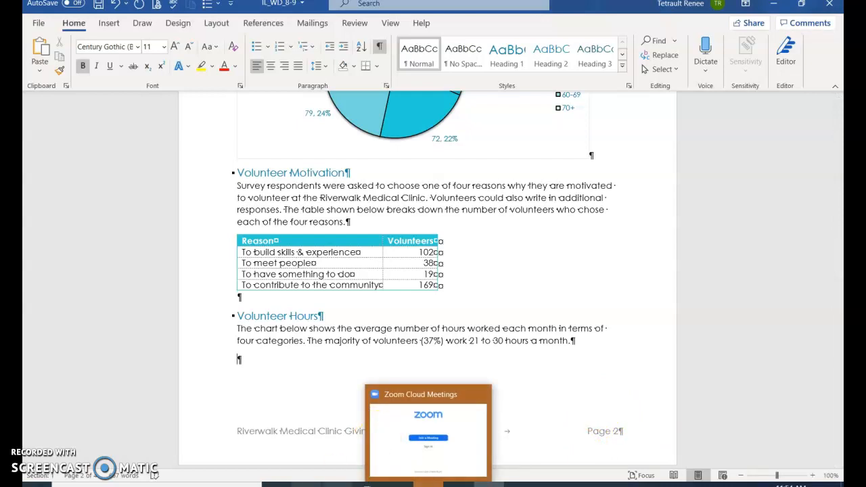
left_click(397, 482)
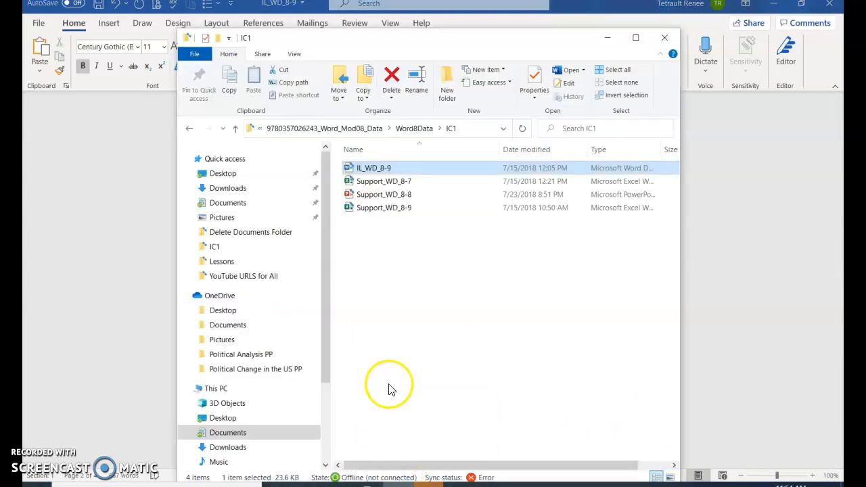
left_click(396, 185)
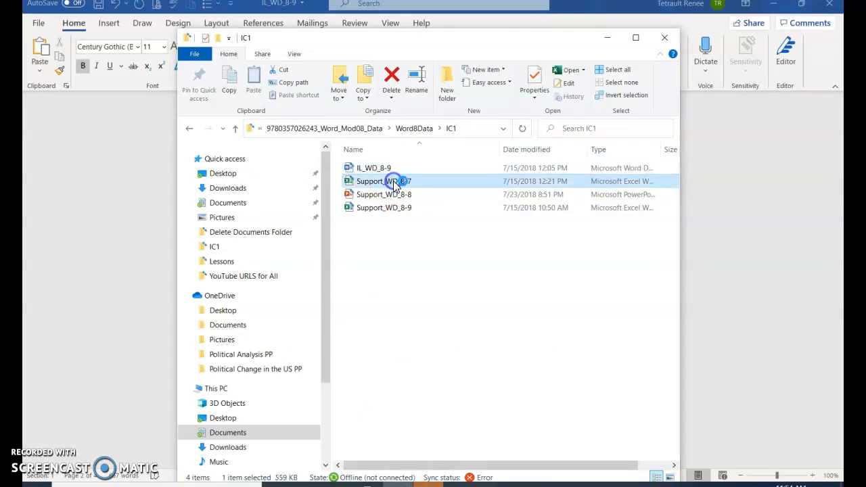
left_click(393, 181)
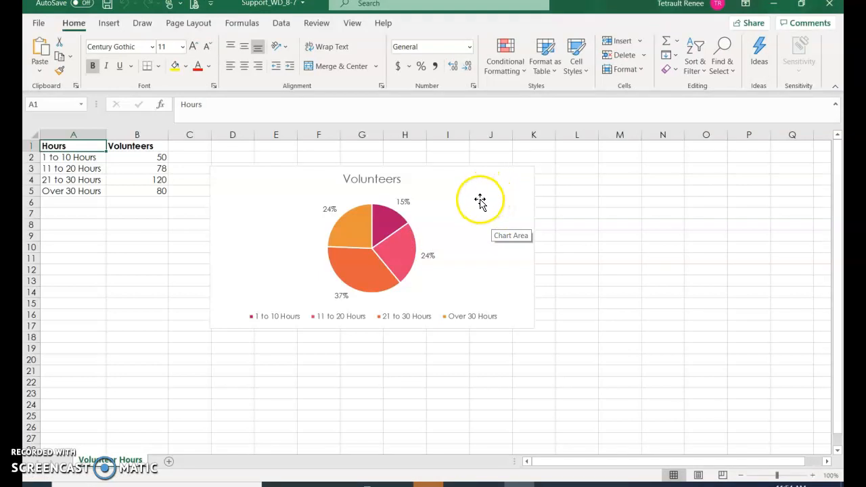
left_click(487, 193)
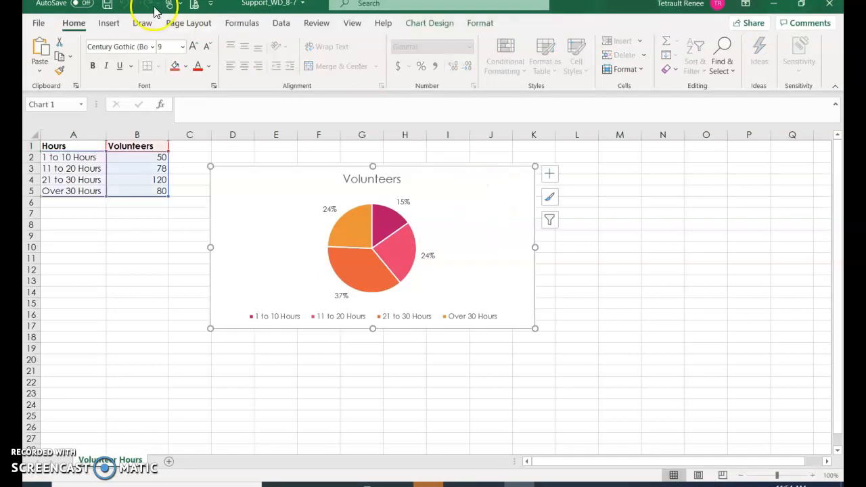
left_click(56, 58)
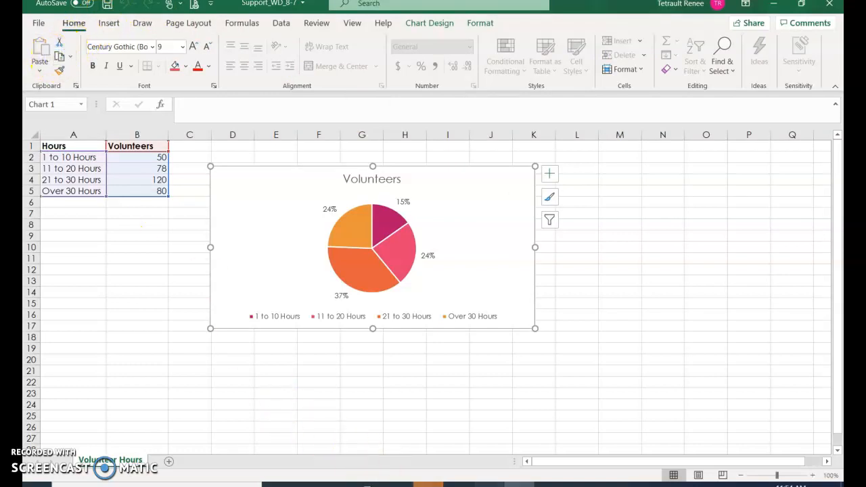
- Return to the Word report and paste the chart into the empty Volunteer Hours paragraph, keeping source formatting and linking the data
left_click(507, 473)
left_click(245, 364)
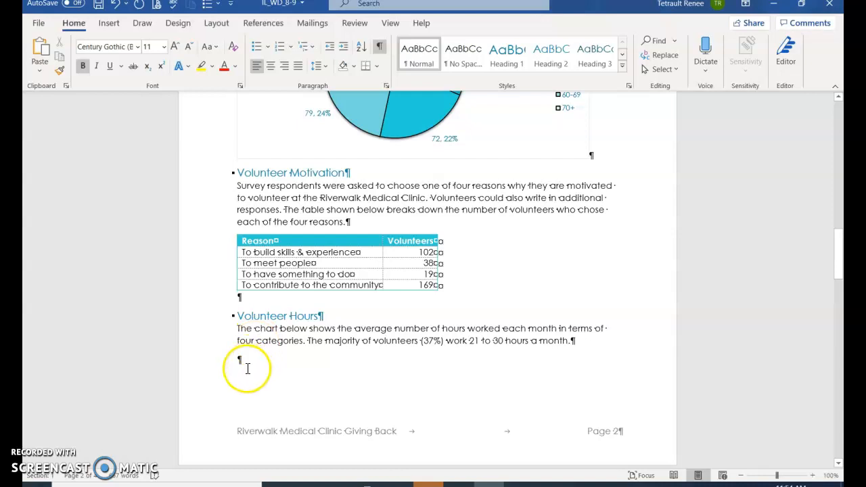
left_click(38, 71)
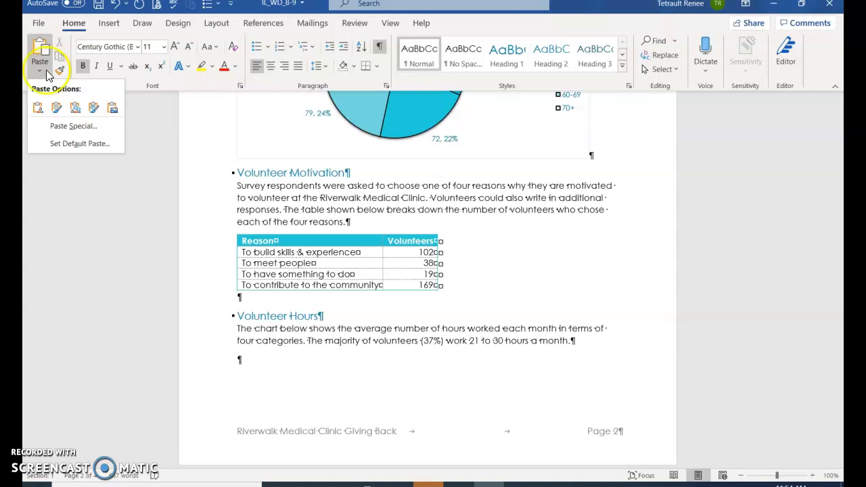
left_click(93, 108)
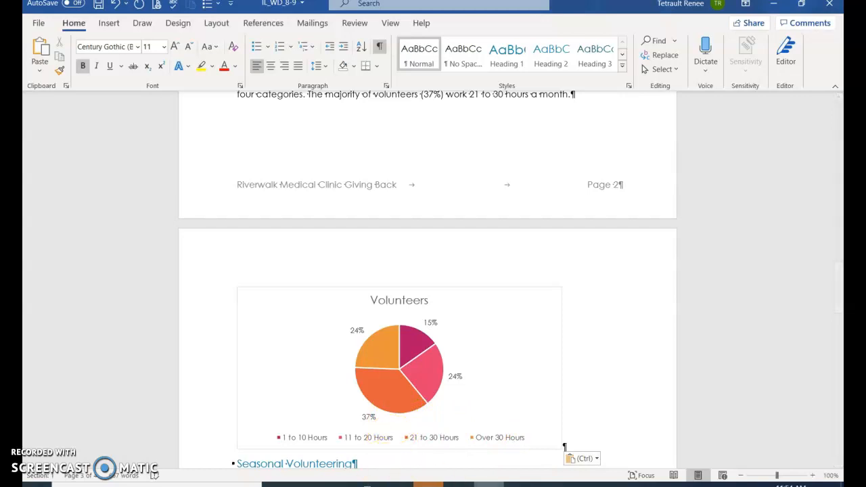
- In the Support_WD_8-7 workbook, set the volunteers for 21 to 30 Hours to 140, and return to the Word report
mouse_move(514, 482)
left_click(512, 446)
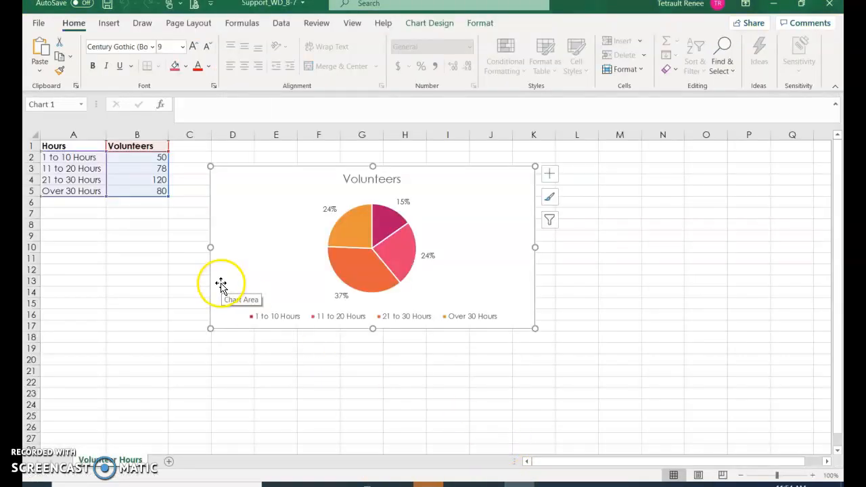
left_click(143, 176)
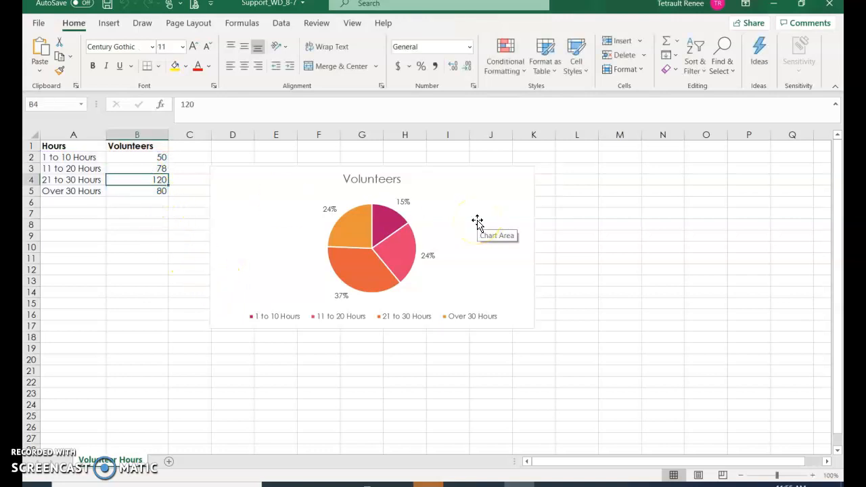
type("1")
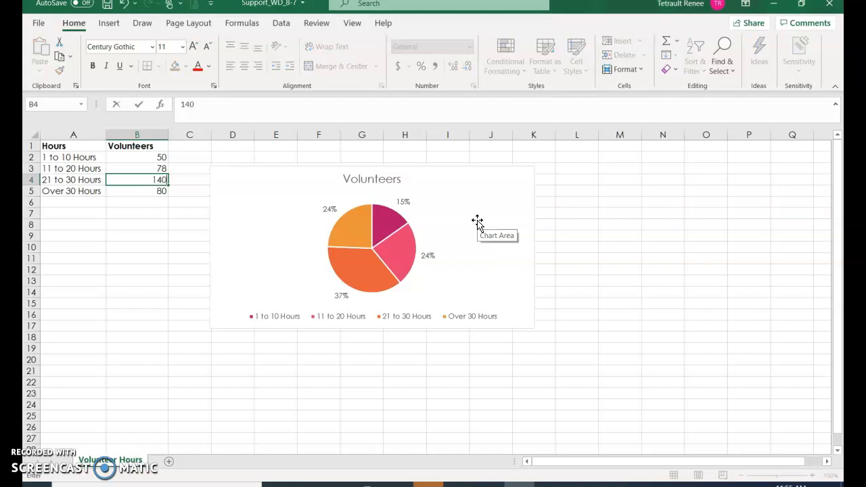
key("Return")
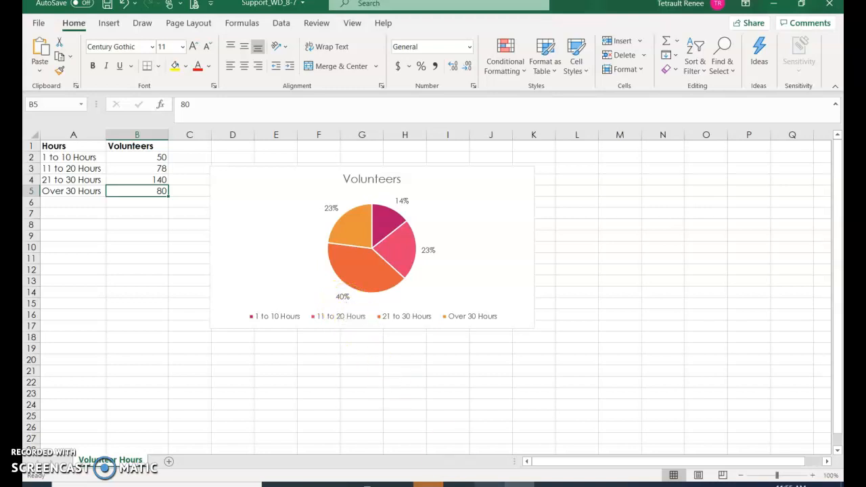
mouse_move(488, 485)
left_click(491, 447)
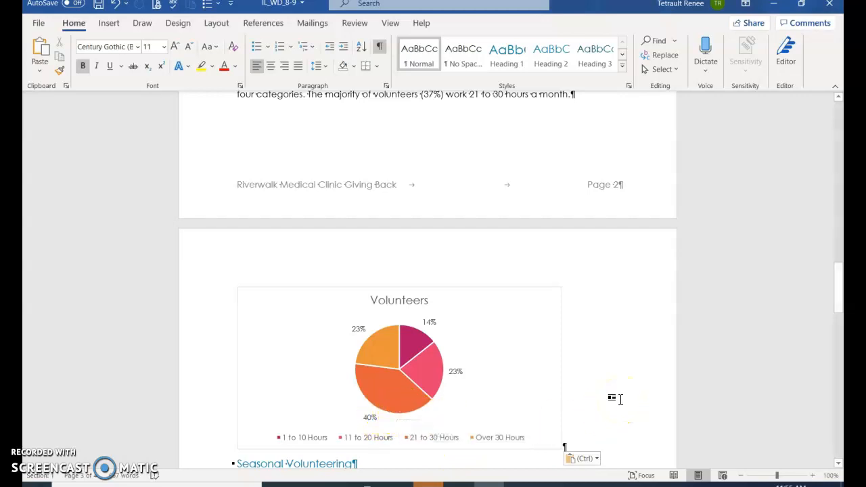
left_click(37, 485)
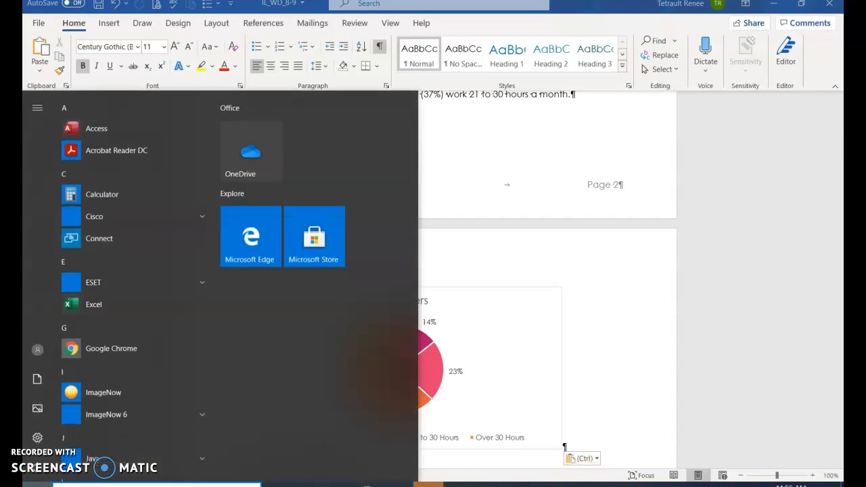
left_click(596, 430)
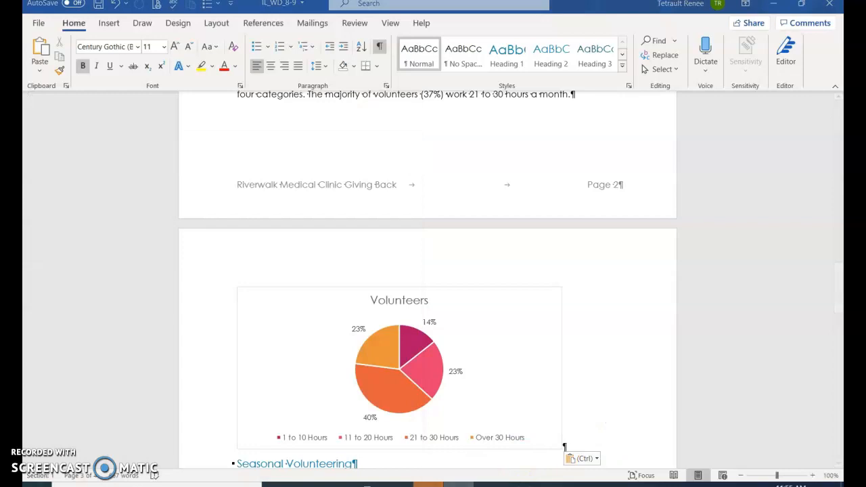
- Cut the age-group-by-season table under Seasonal Volunteering, keeping the empty paragraph below it
scroll(518, 329, "down", 5)
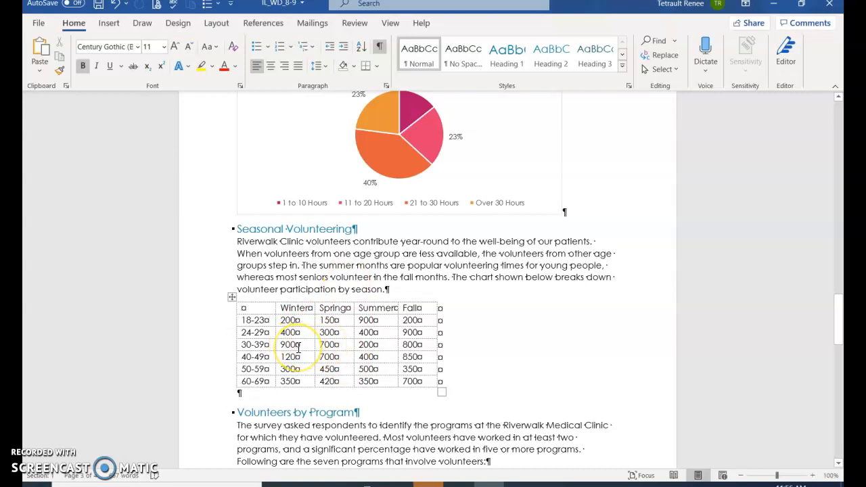
left_click(296, 338)
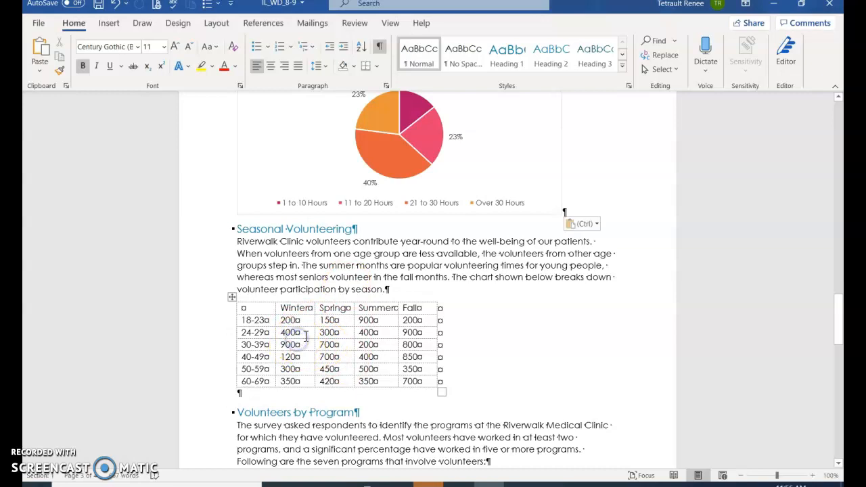
left_click(306, 335)
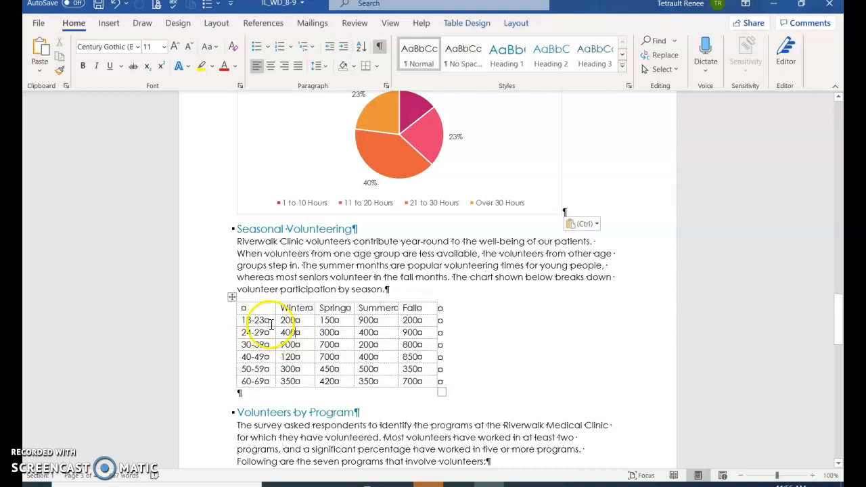
left_click(233, 300)
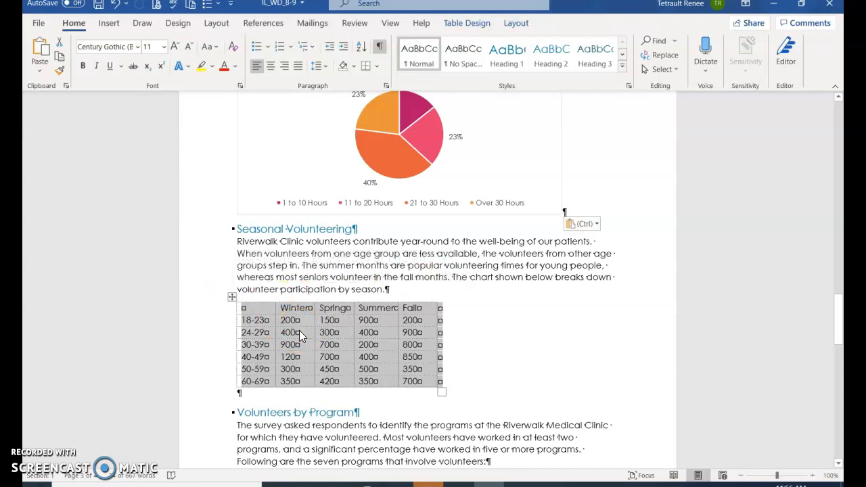
key("BackSpace")
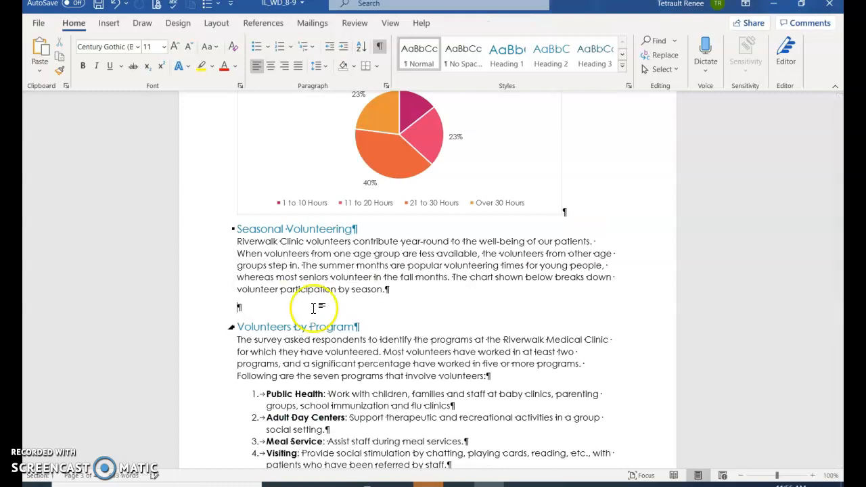
- Insert a Clustered Column chart in the empty Seasonal Volunteering paragraph and paste the table data into its sheet from cell A1
left_click(110, 24)
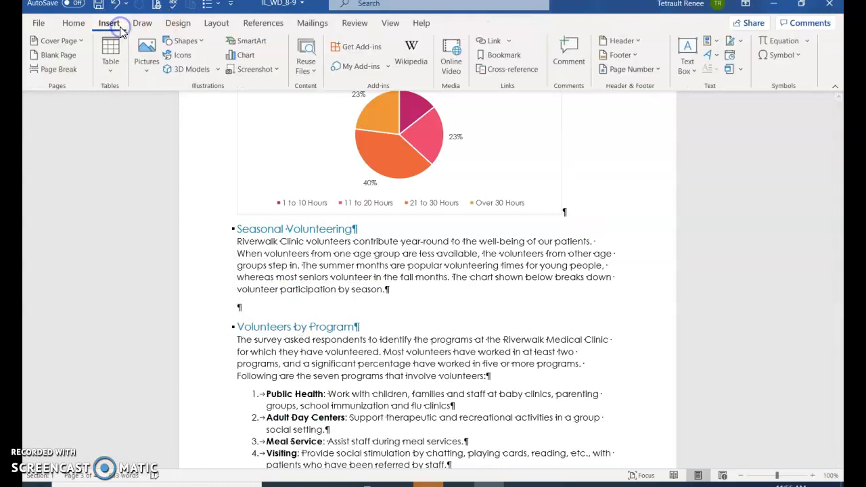
left_click(241, 55)
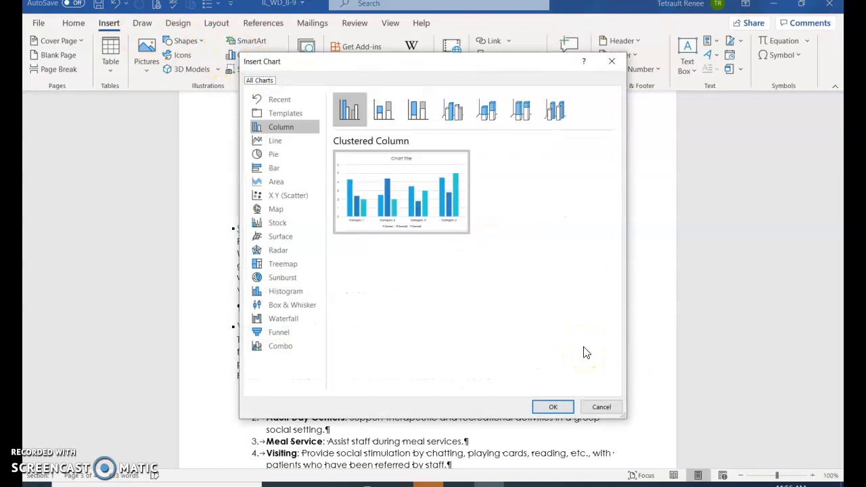
left_click(554, 408)
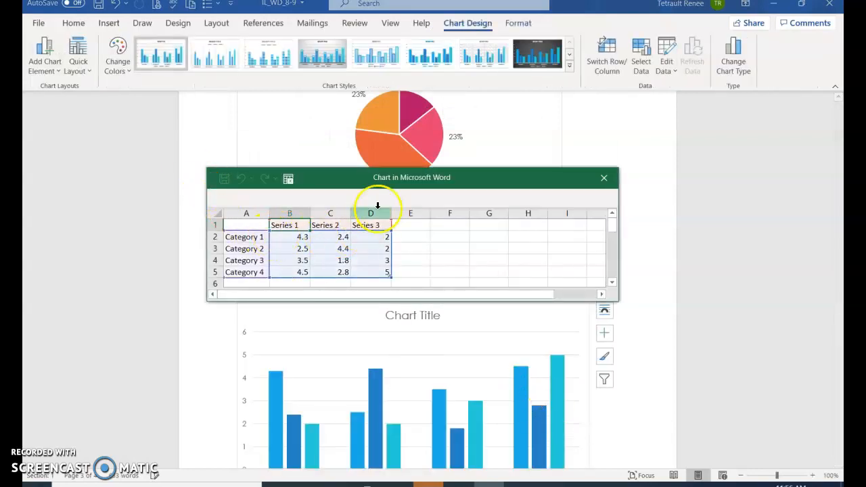
left_click(250, 225)
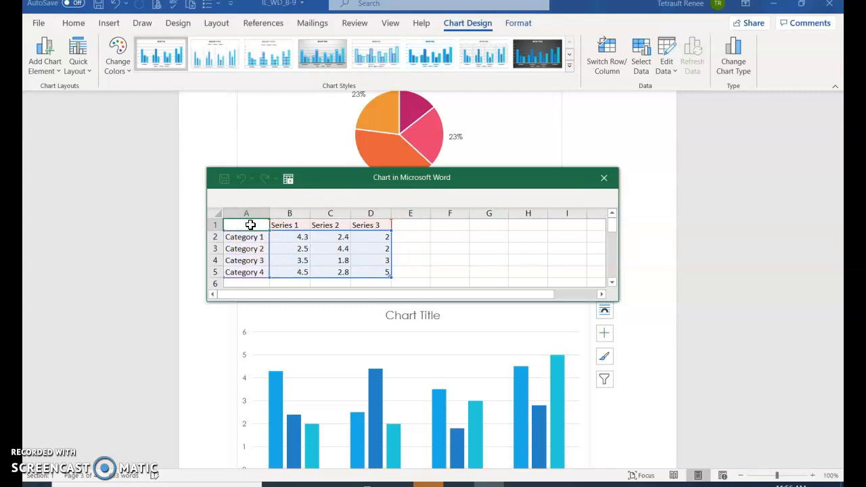
key("ctrl+v")
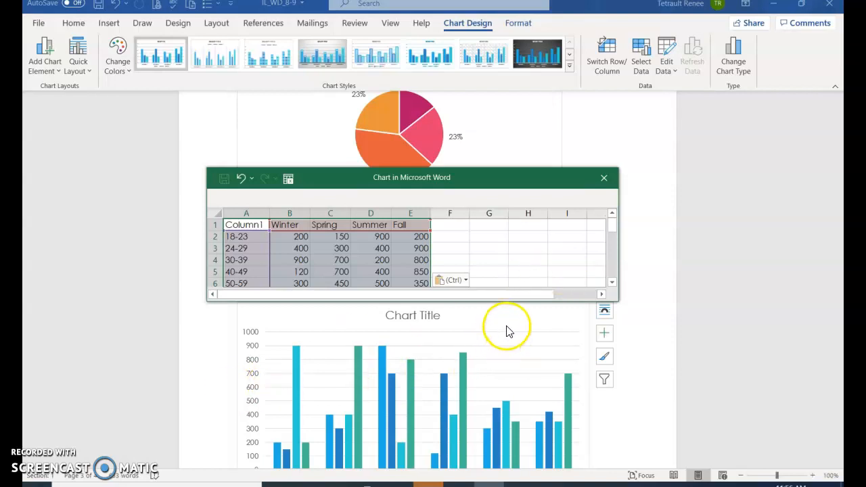
- Change the seasonal chart's type to Clustered Bar
left_click(514, 183)
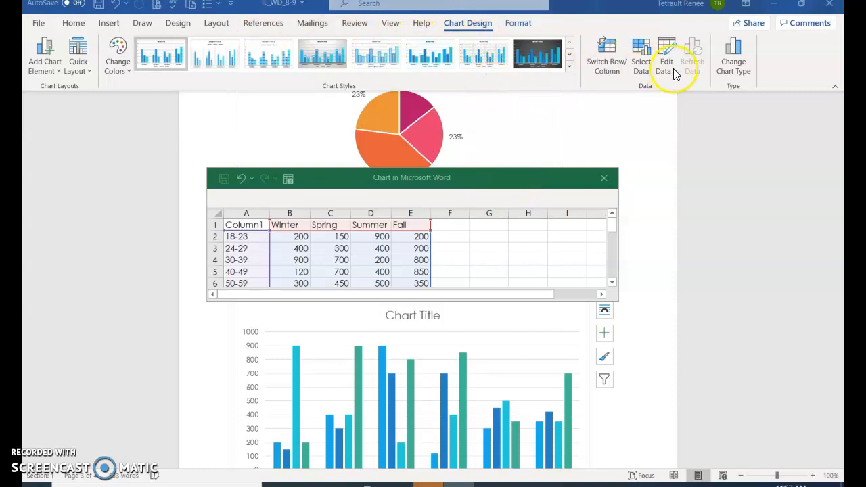
left_click(736, 73)
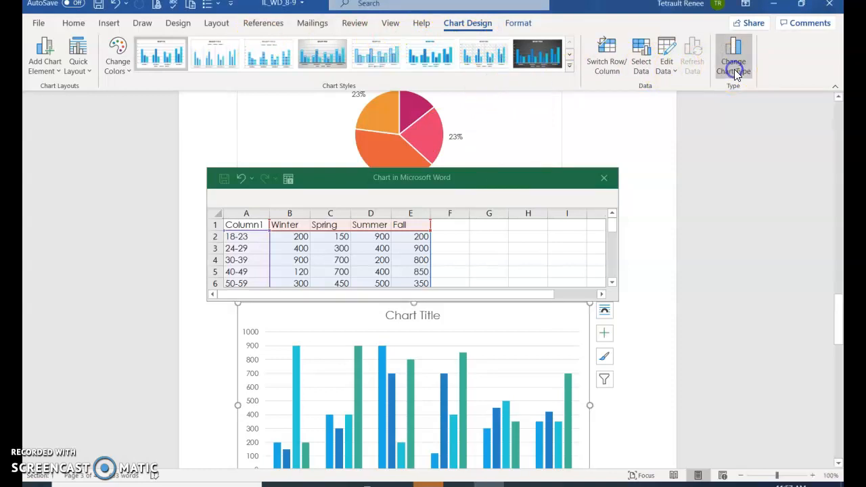
left_click(736, 74)
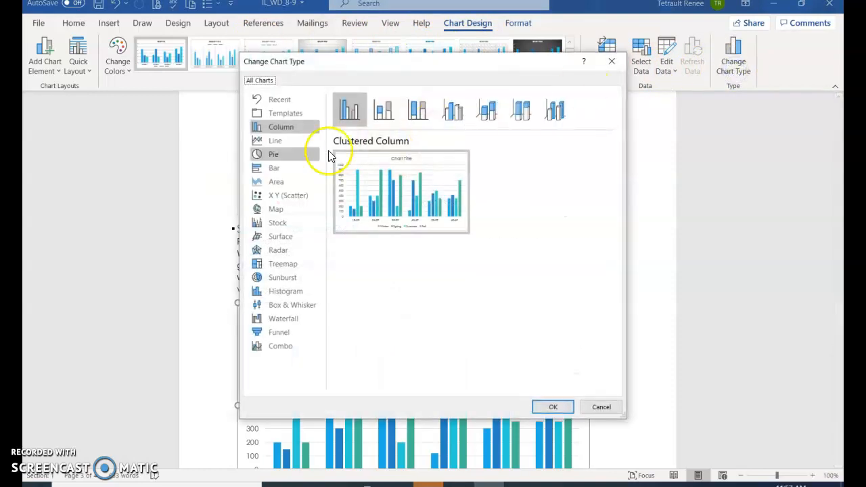
left_click(259, 170)
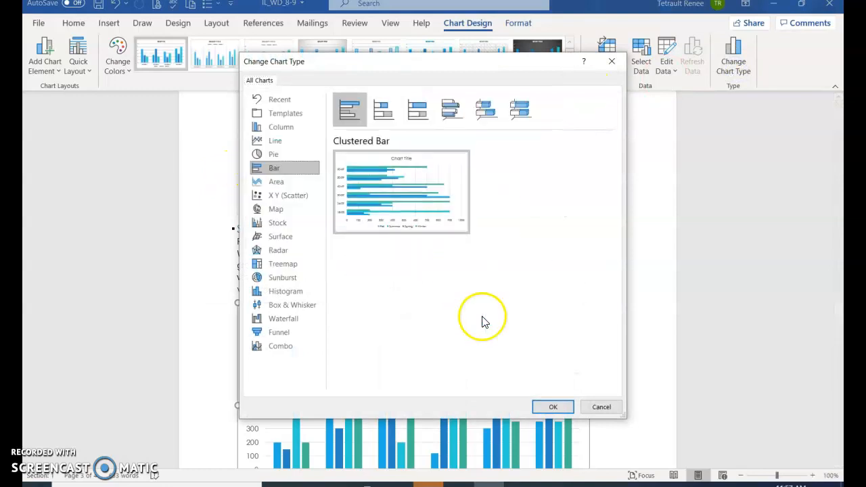
left_click(544, 406)
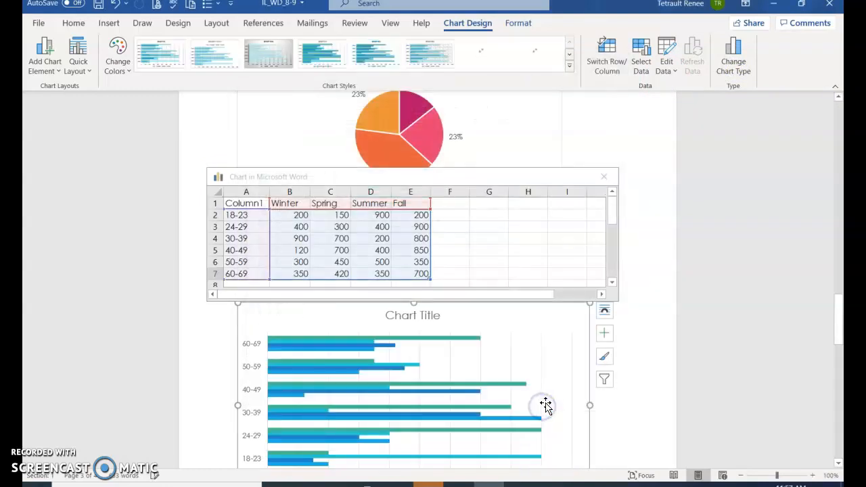
- Switch the bar chart's rows and columns so the seasons are the categories and the age groups are the series
left_click_drag(841, 337, 842, 350)
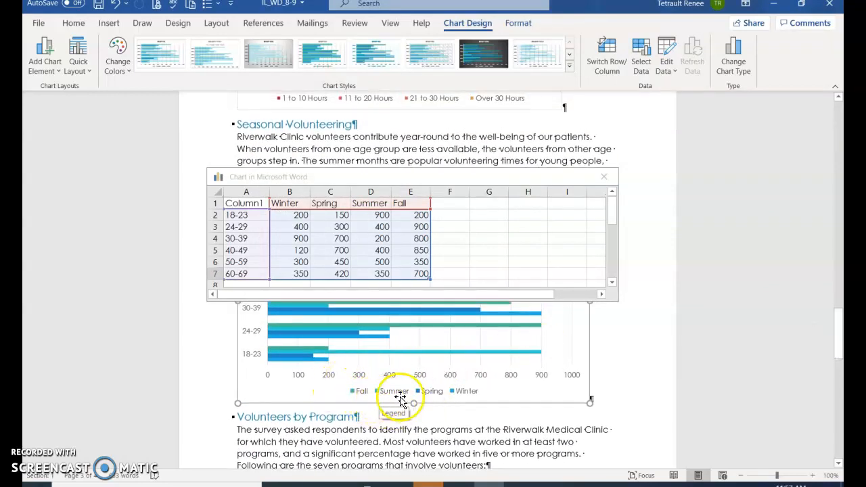
left_click(606, 64)
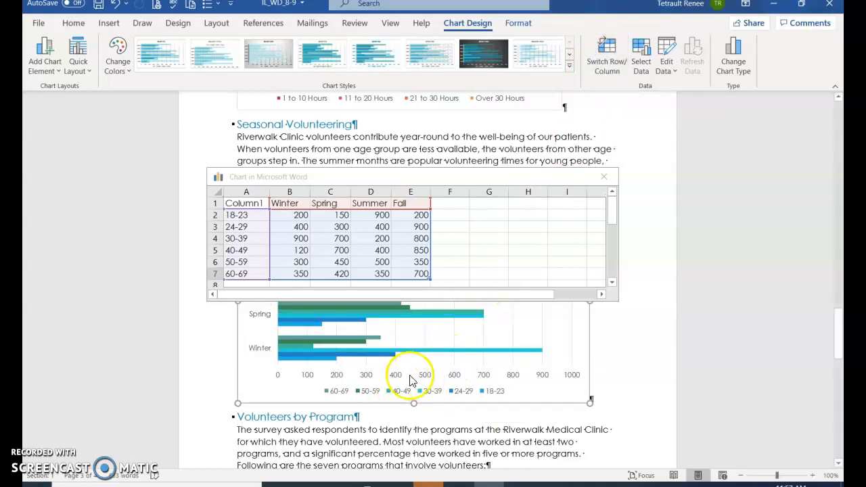
scroll(410, 380, "up", 3)
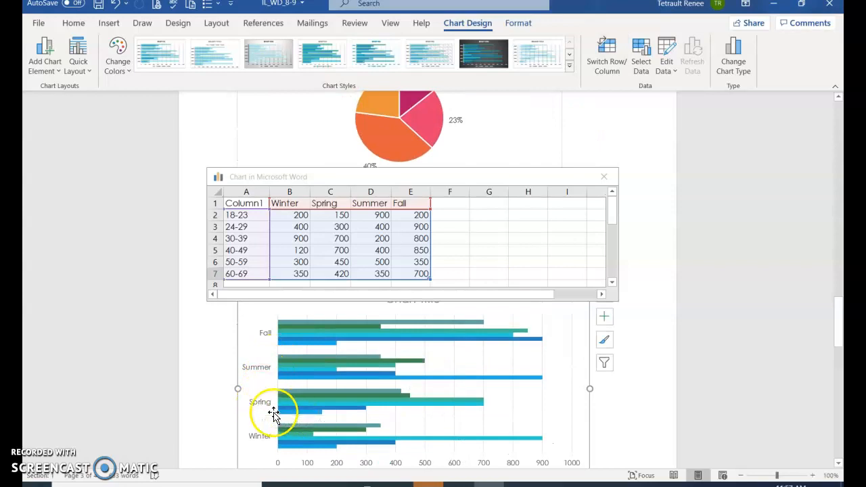
scroll(274, 413, "down", 1)
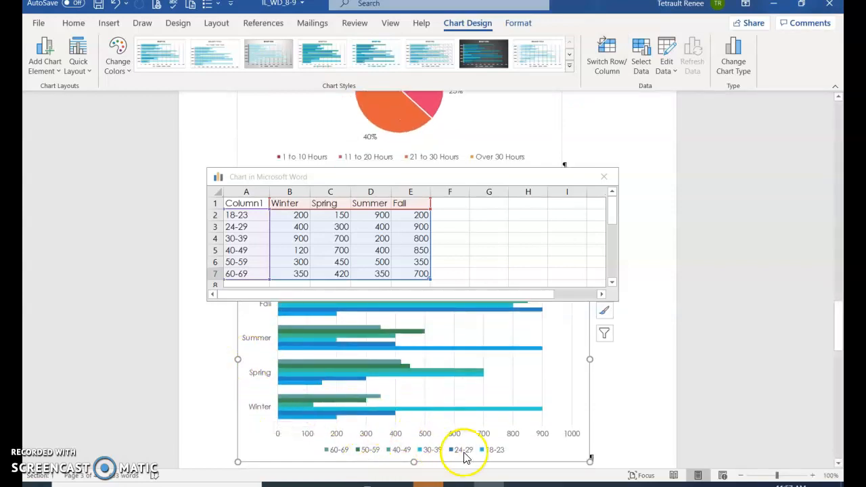
scroll(466, 456, "up", 2)
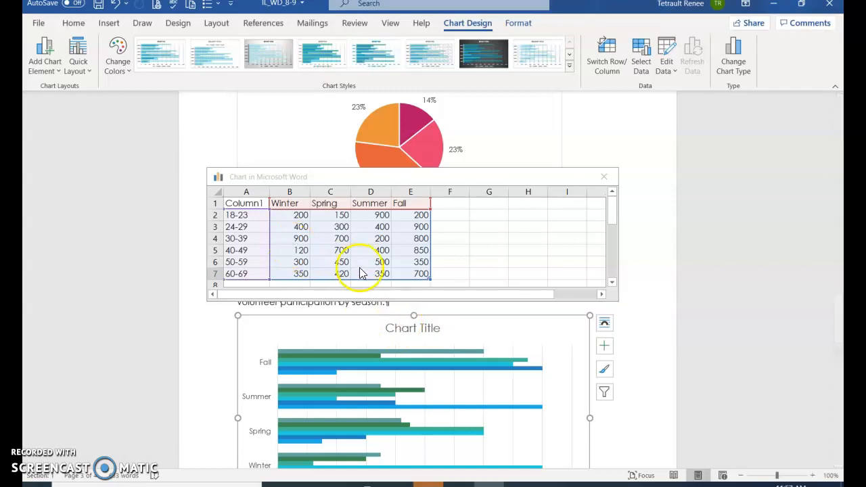
scroll(474, 348, "down", 2)
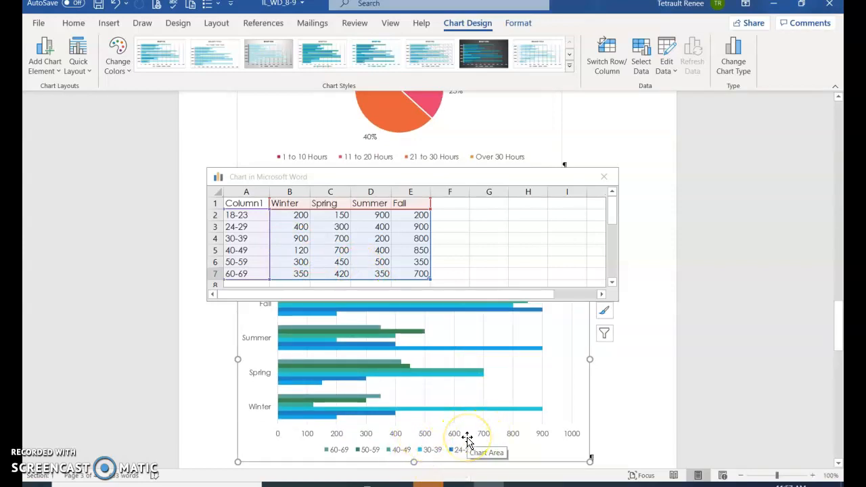
- Add a primary horizontal axis title to the seasonal bar chart reading "Number of Volunteers"
left_click(36, 69)
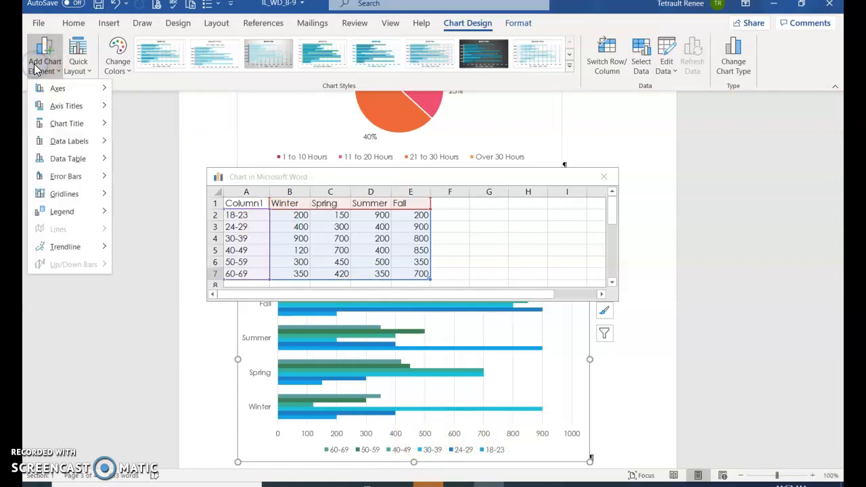
left_click(67, 106)
left_click(170, 111)
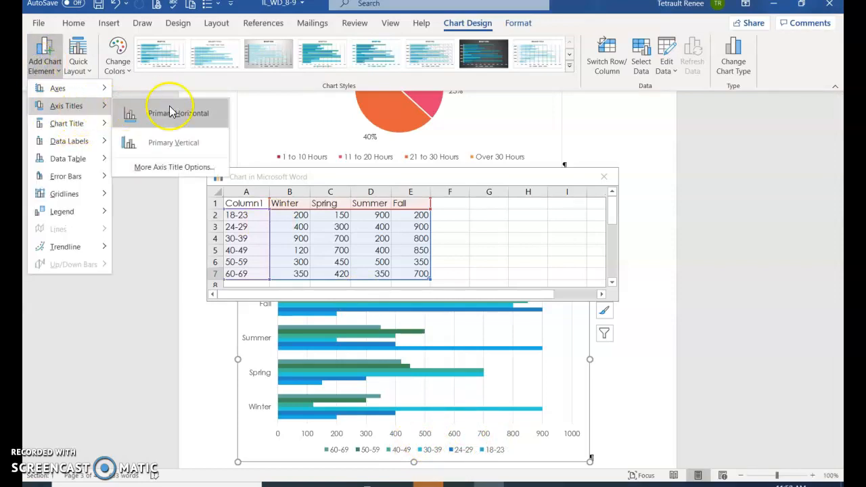
left_click(176, 114)
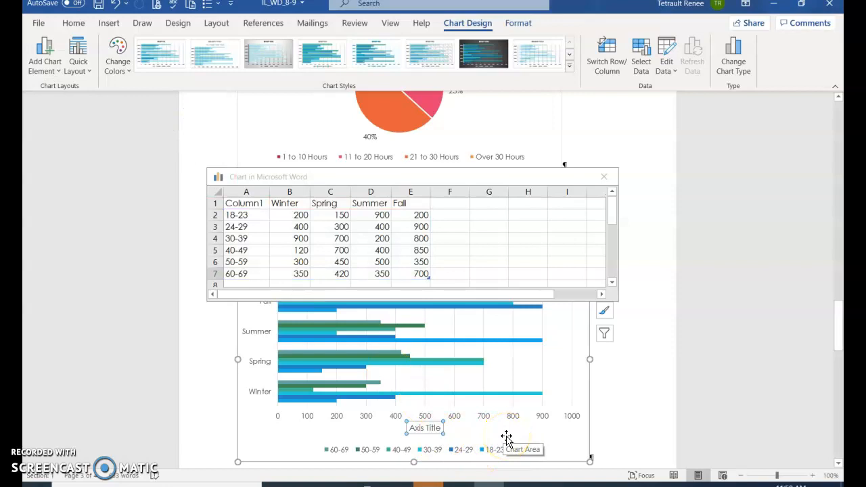
type("Num")
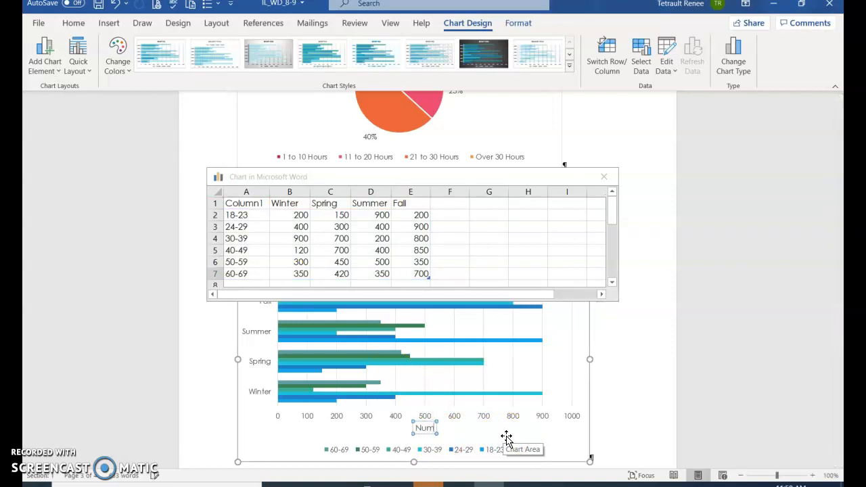
type("ber of Volunteers")
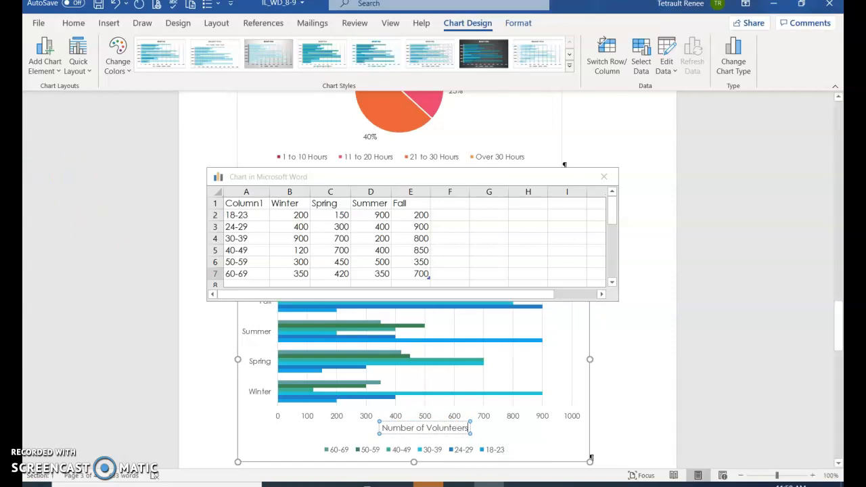
left_click(45, 63)
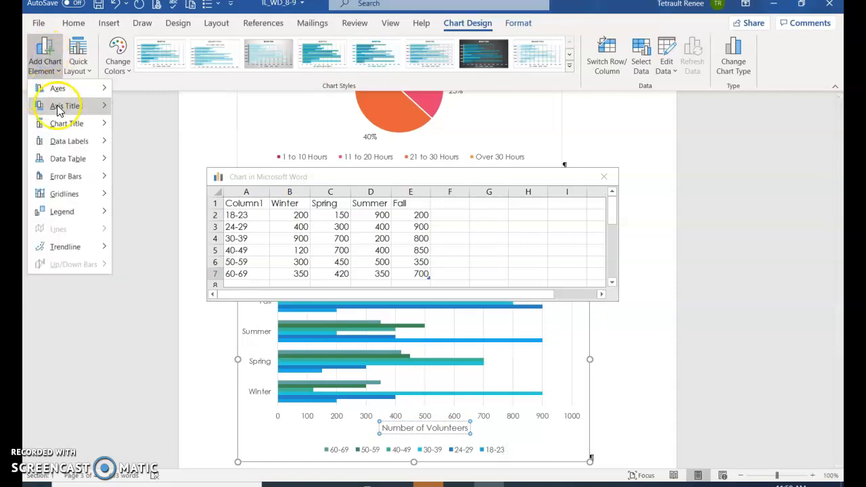
mouse_move(64, 106)
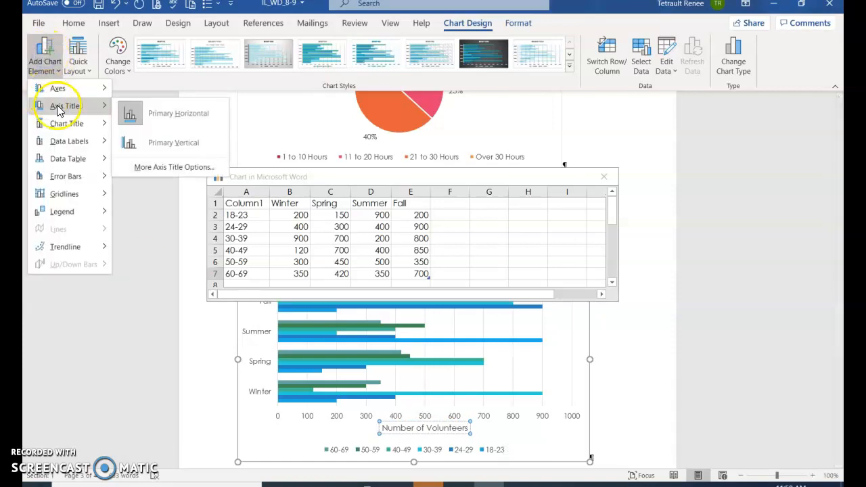
left_click(178, 147)
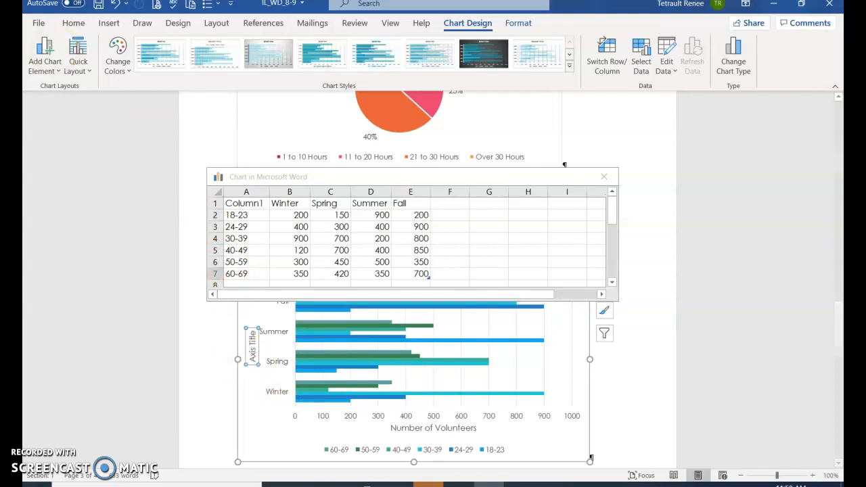
left_click(117, 8)
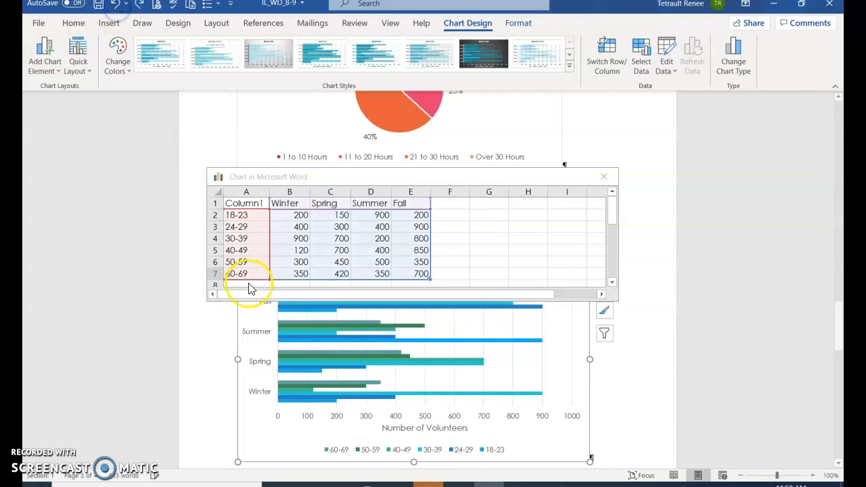
- Title the seasonal bar chart "Volunteer Contributions by Season" and close its data sheet
scroll(420, 408, "up", 2)
left_click(404, 334)
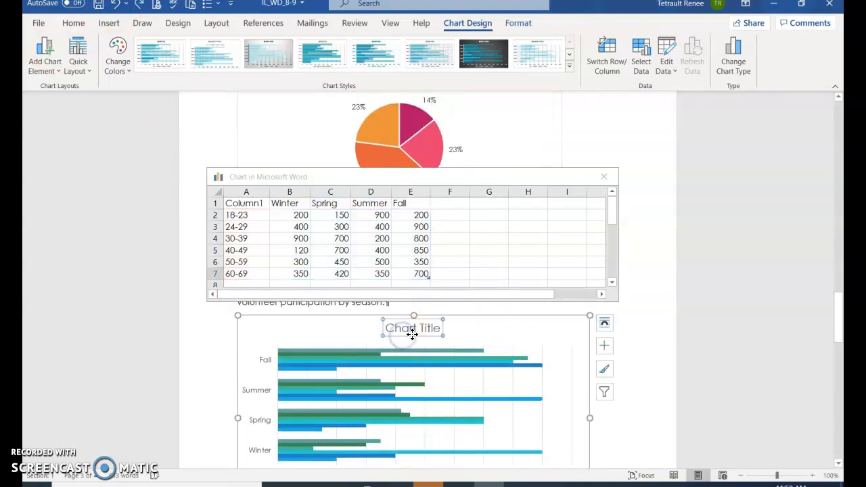
scroll(435, 339, "down", 2)
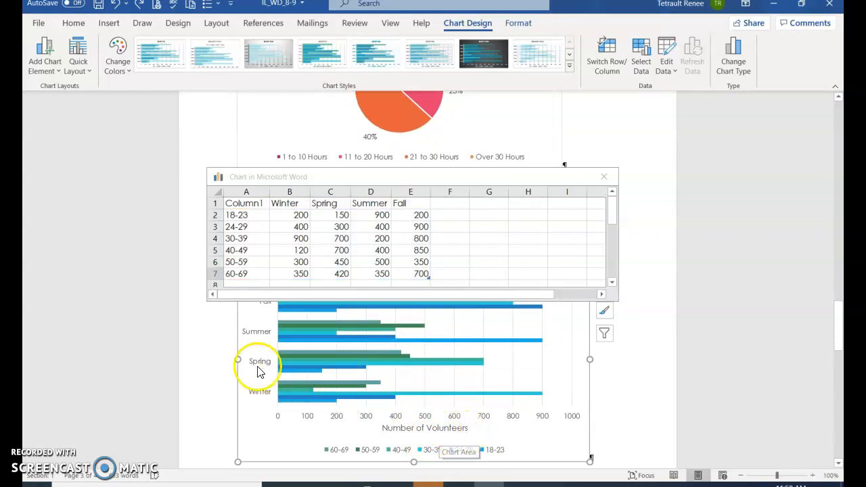
scroll(399, 315, "up", 2)
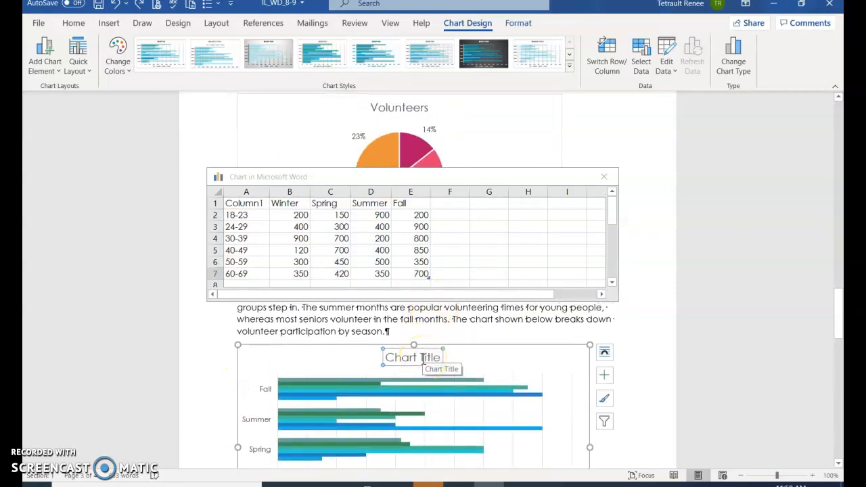
scroll(424, 358, "down", 5)
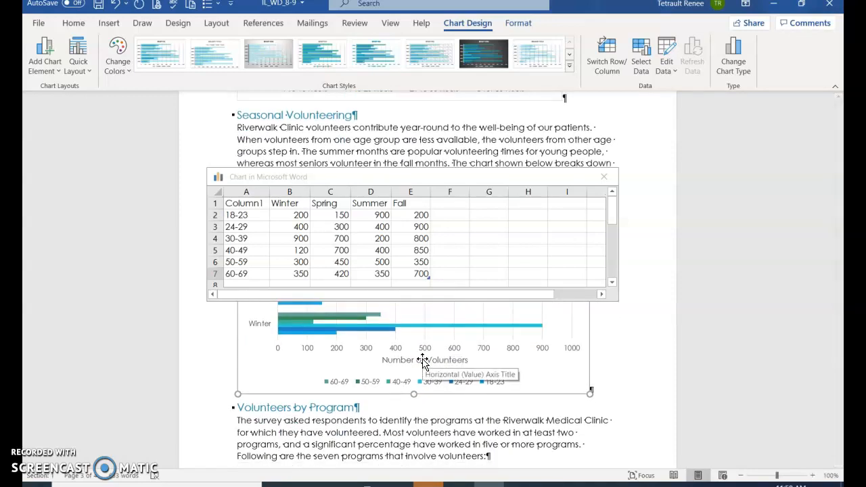
scroll(588, 322, "up", 5)
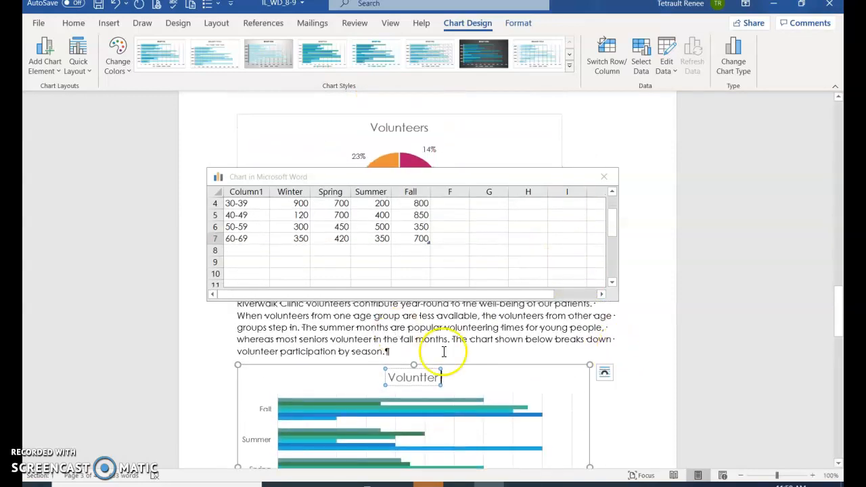
scroll(490, 393, "down", 5)
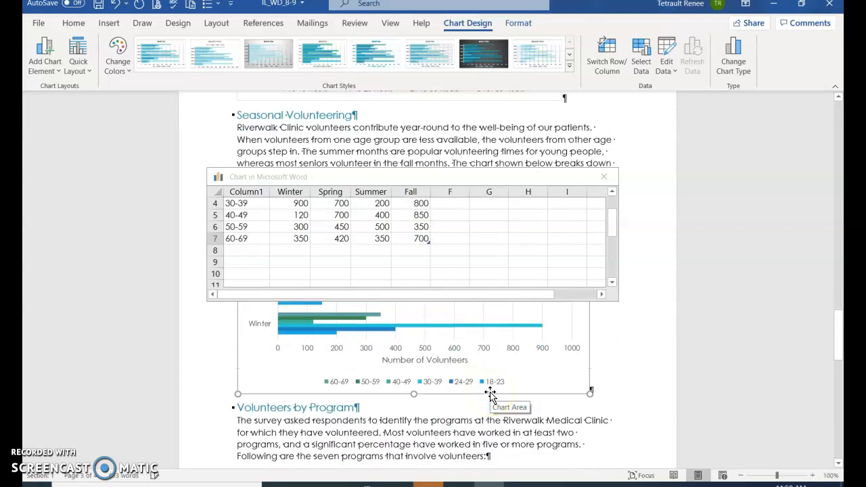
scroll(487, 395, "up", 4)
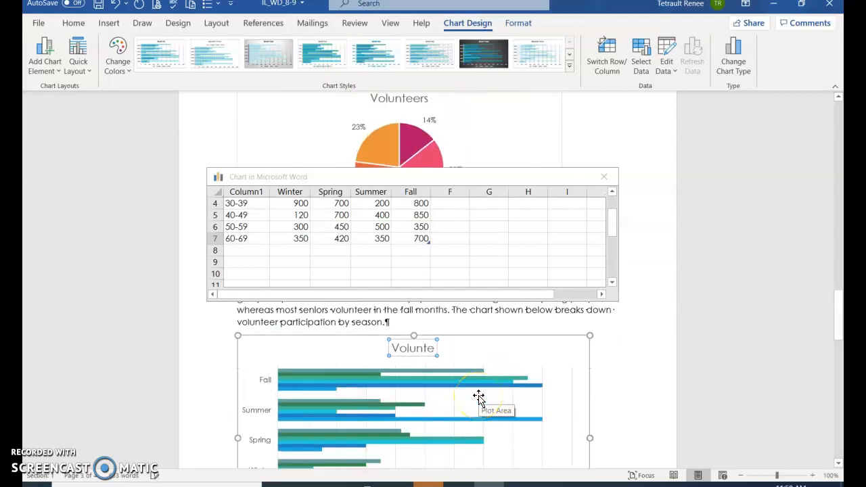
scroll(478, 398, "down", 4)
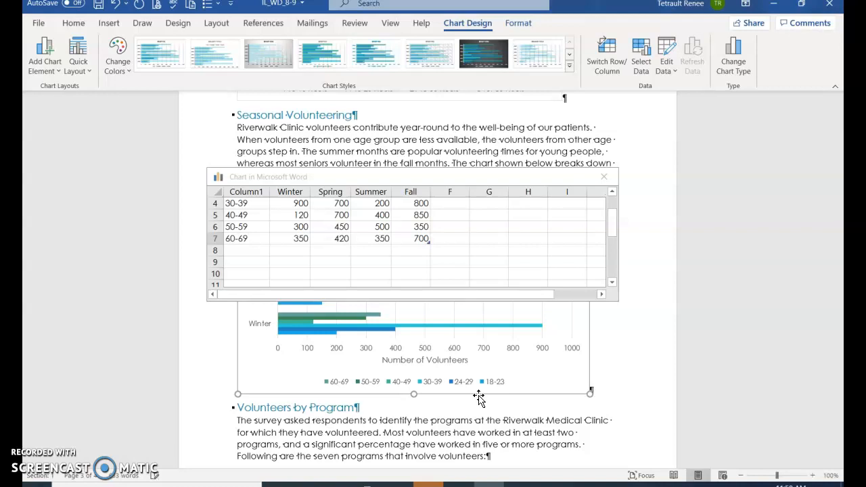
scroll(479, 399, "up", 4)
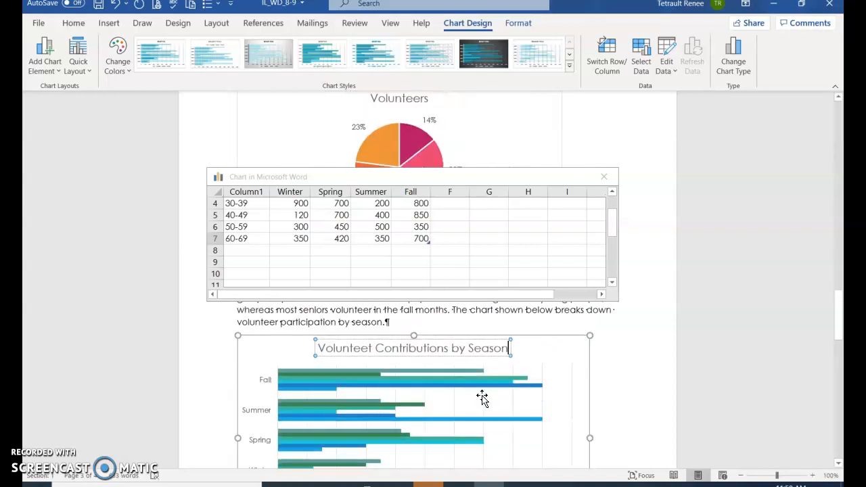
mouse_move(462, 374)
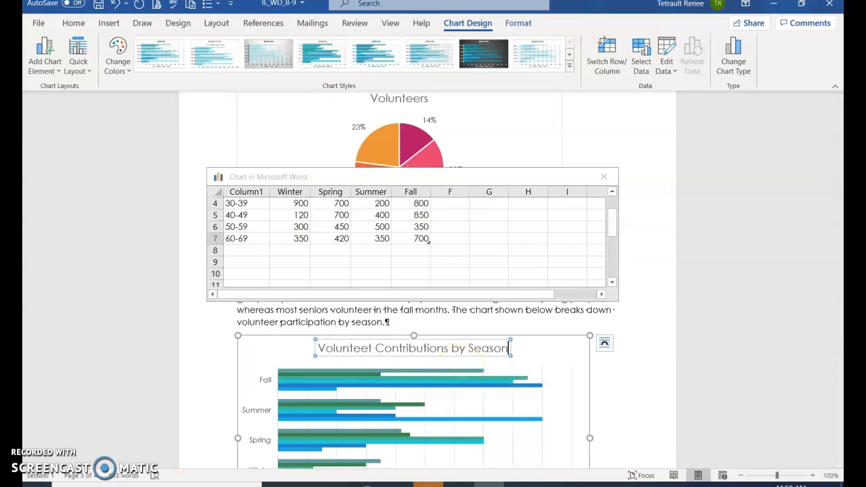
left_click(499, 309)
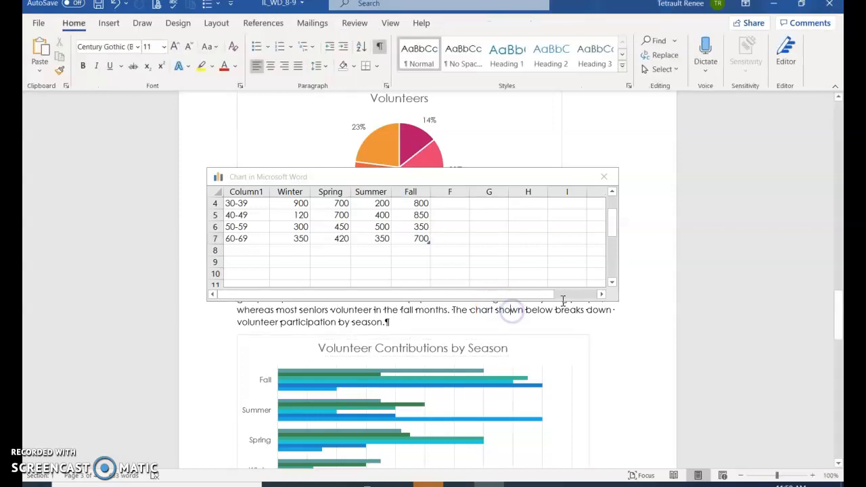
left_click(604, 177)
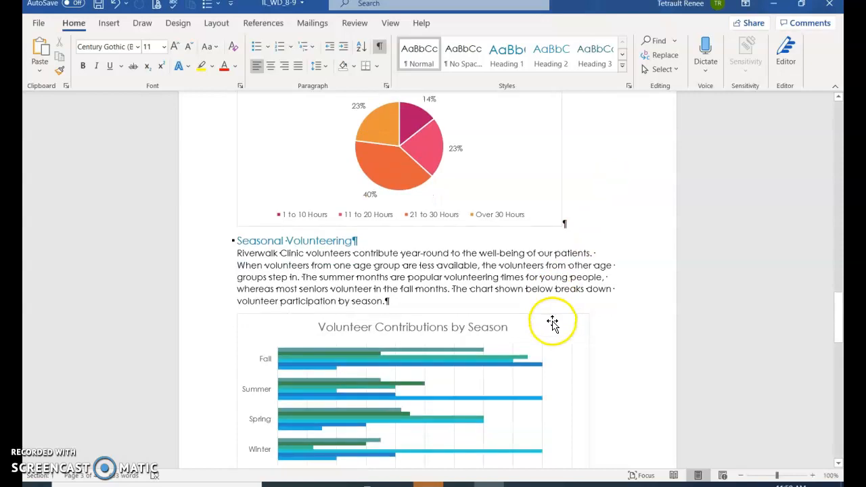
- Delete the POWERPOINT SLIDE placeholder text above the Charity Work heading, leaving its paragraph empty
scroll(553, 323, "down", 3)
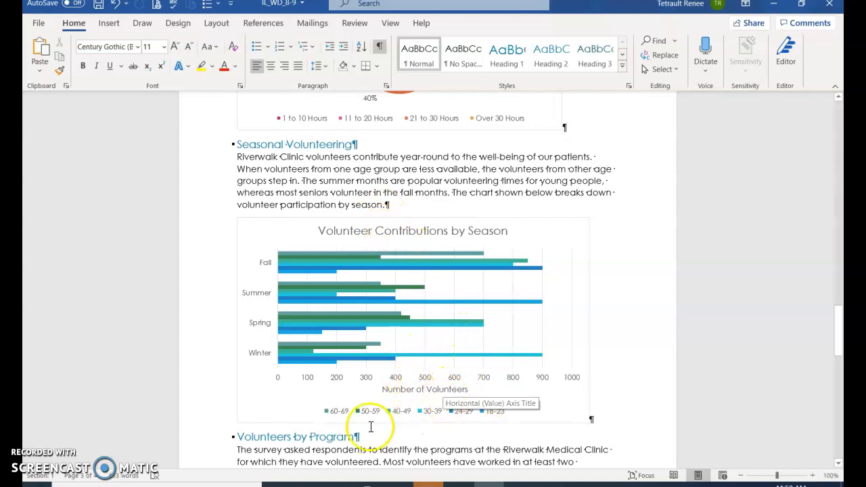
scroll(343, 427, "down", 10)
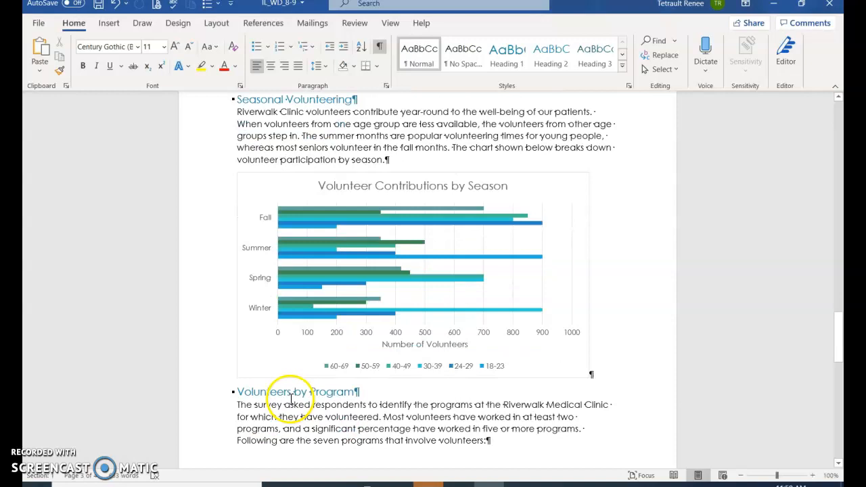
scroll(291, 401, "down", 8)
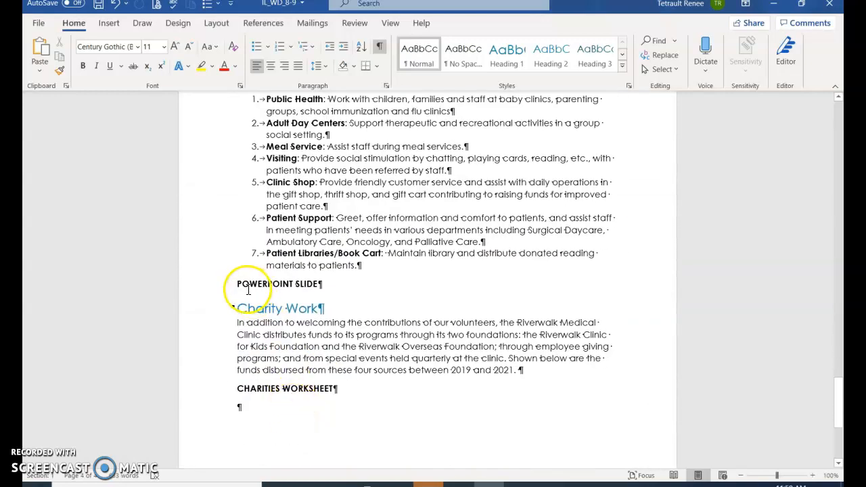
left_click_drag(236, 284, 318, 287)
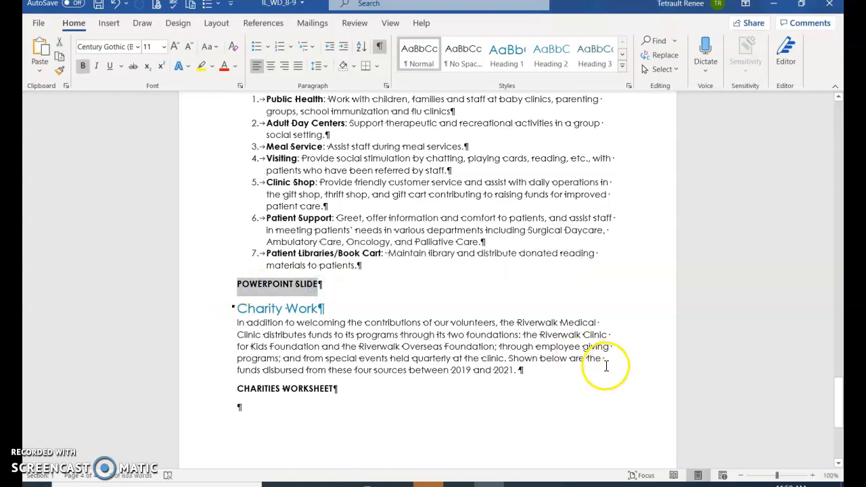
key("Delete")
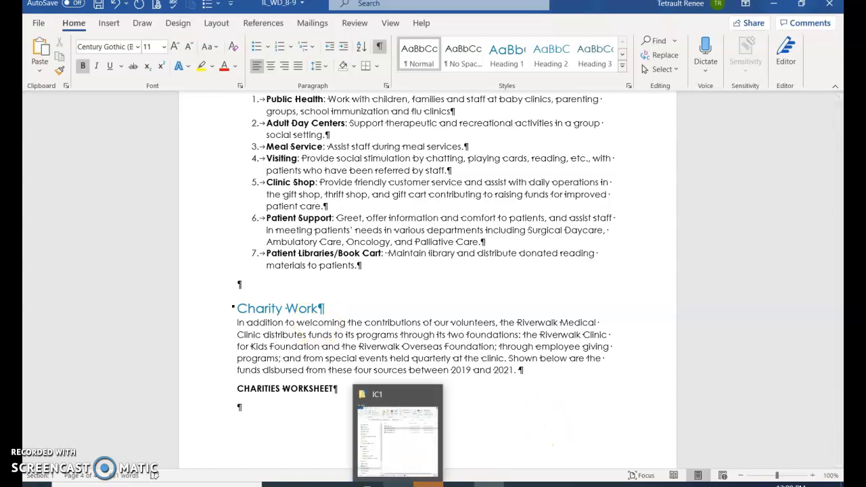
- Open the Support_WD_8-8 presentation from the IC1 folder in PowerPoint and maximize its window
left_click(397, 483)
left_click(387, 196)
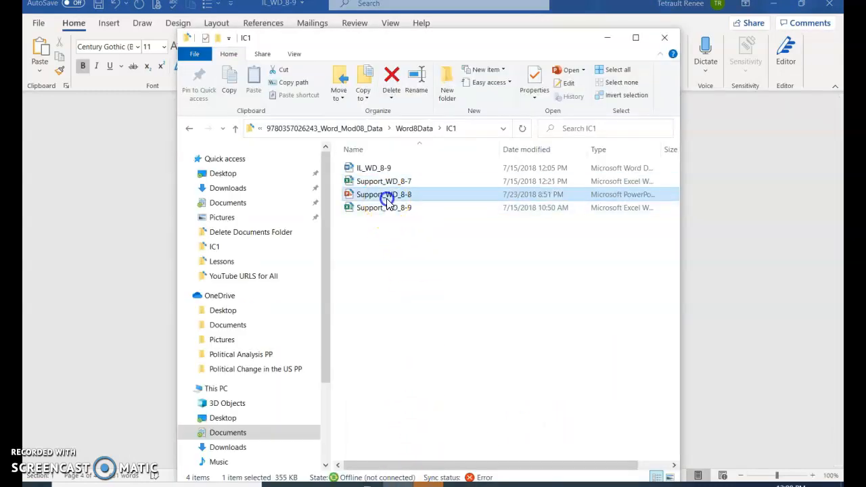
double_click(387, 197)
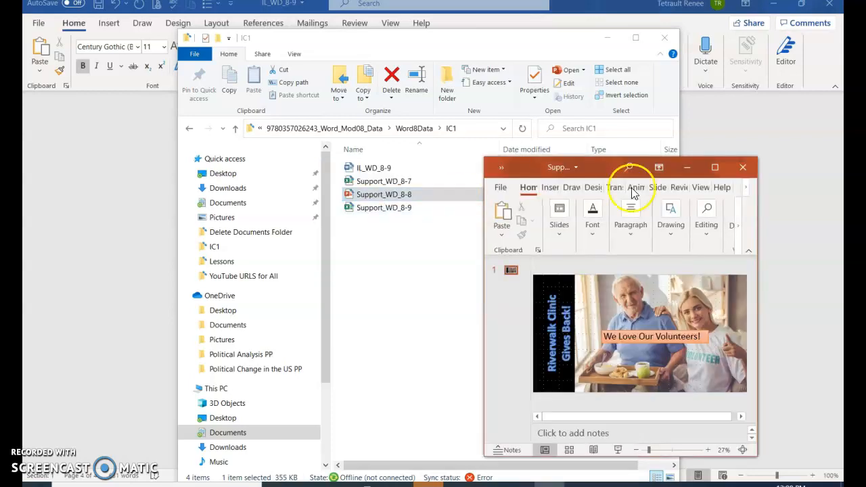
left_click(714, 167)
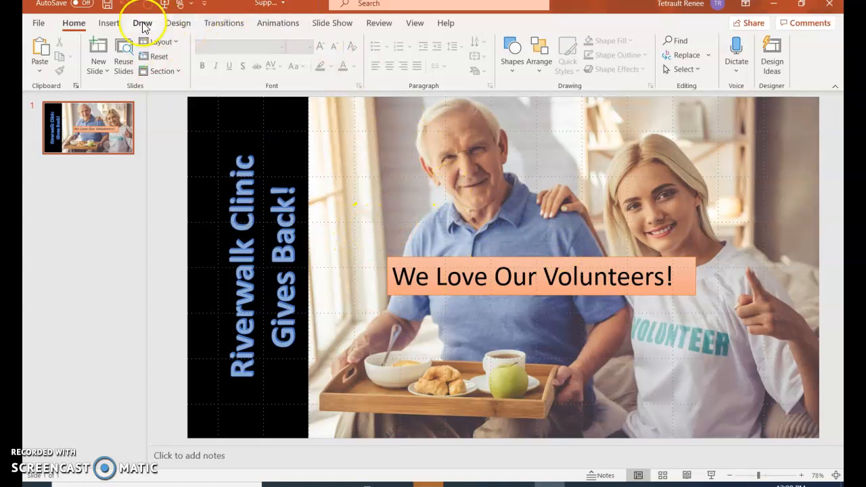
- Show the presentation in Slide Sorter view and copy its only slide
left_click(410, 23)
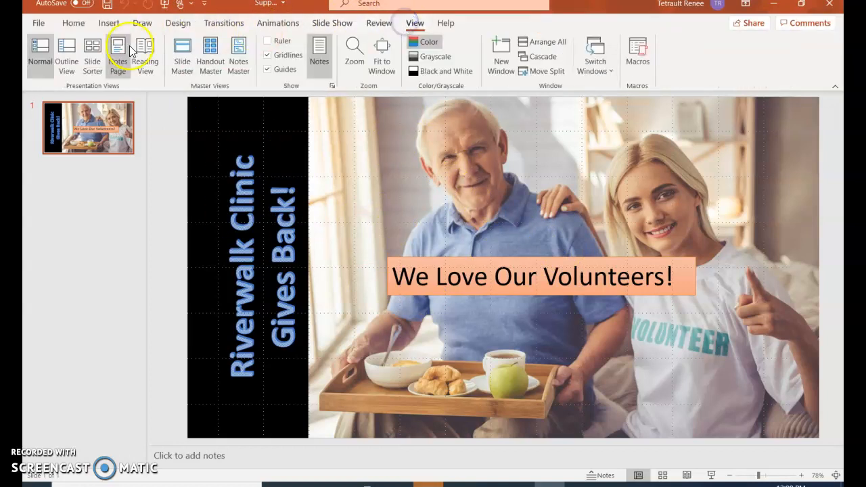
left_click(91, 65)
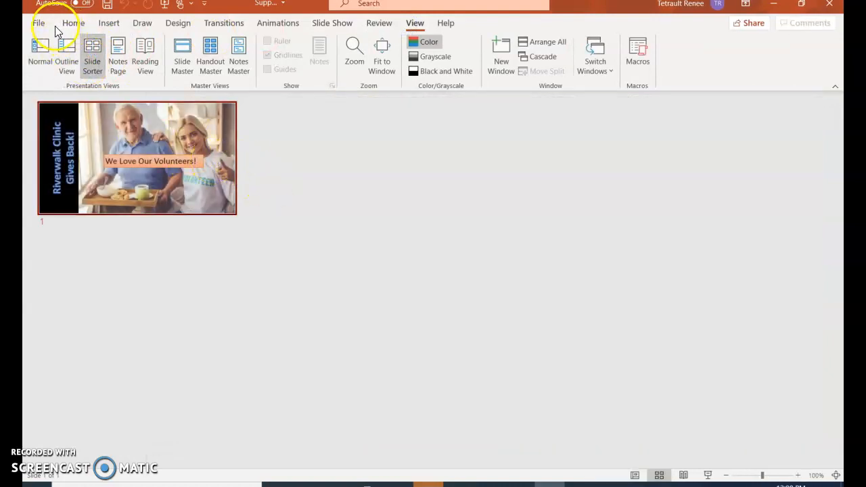
left_click(73, 24)
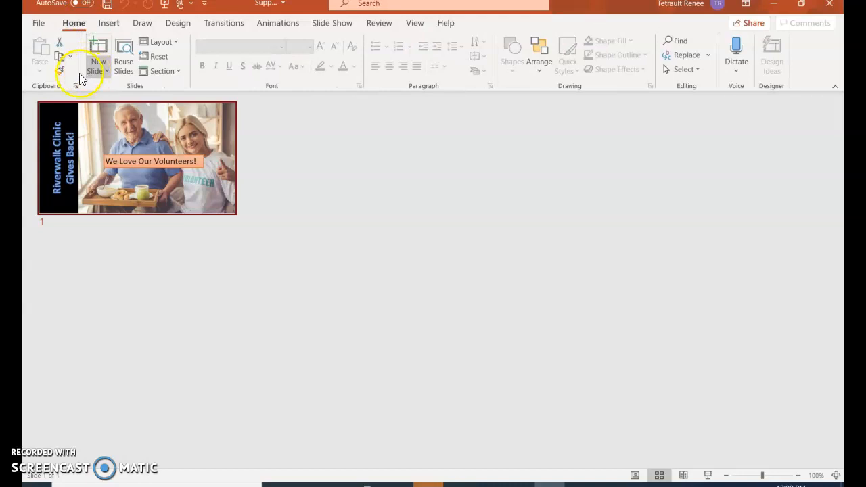
left_click(60, 58)
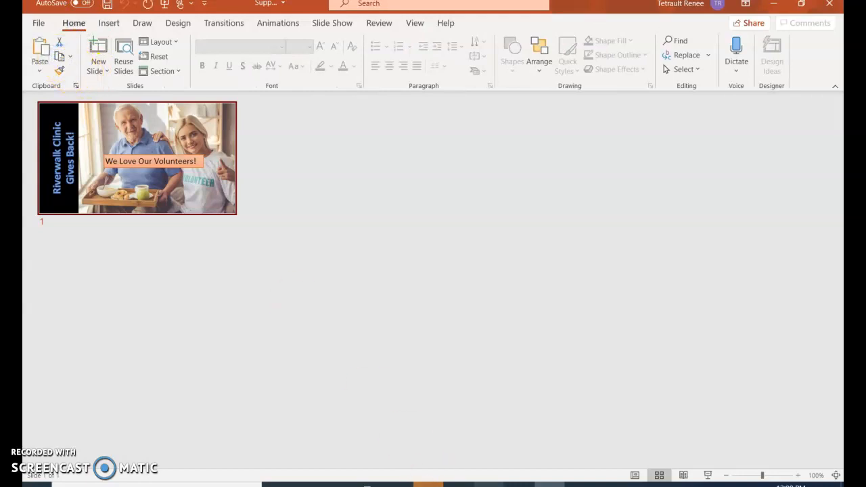
- Switch to the Word report and paste the slide as a linked Microsoft PowerPoint Slide Object in the empty paragraph above Charity Work
left_click(489, 485)
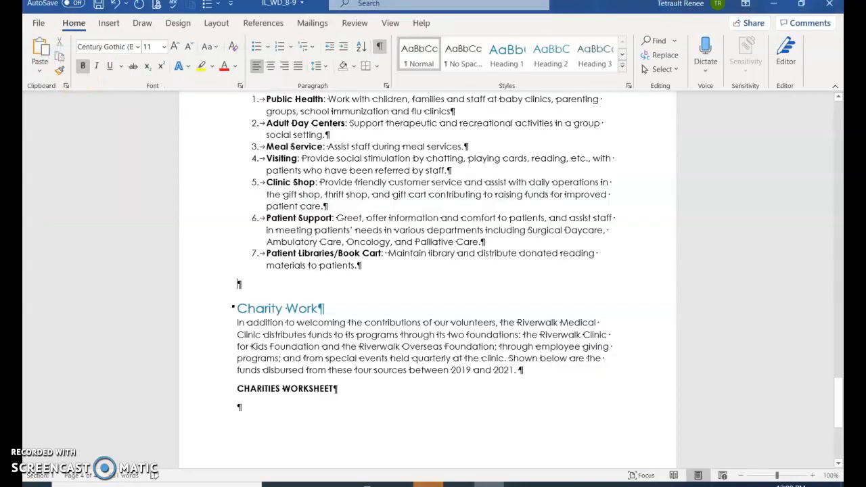
left_click(237, 286)
left_click(39, 71)
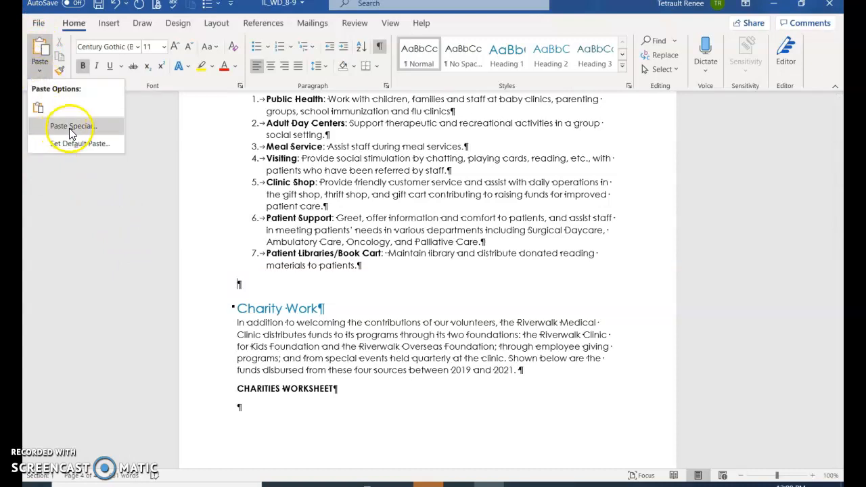
left_click(70, 128)
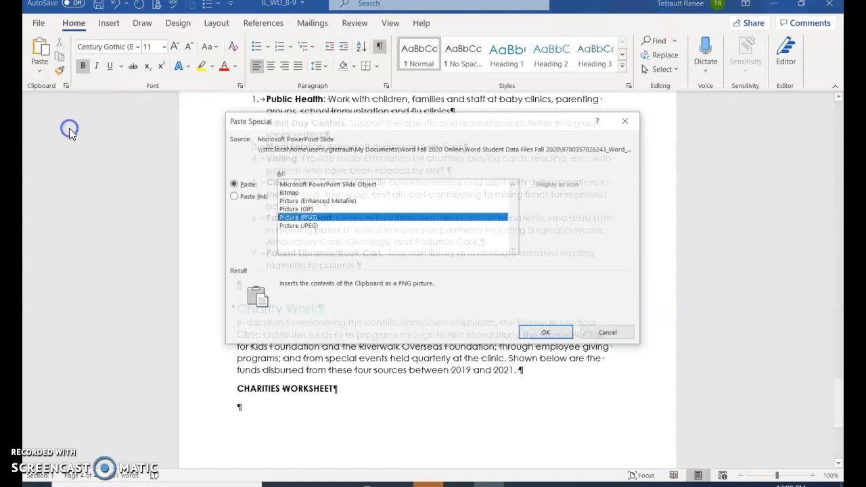
left_click(232, 196)
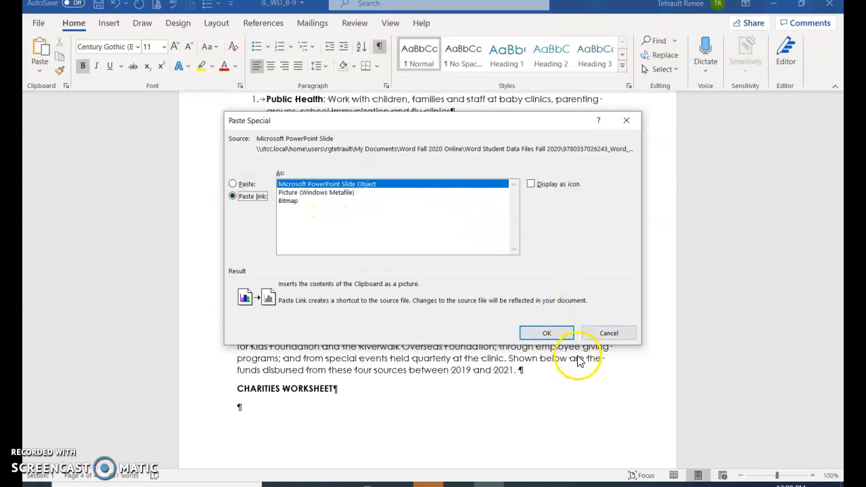
left_click(547, 333)
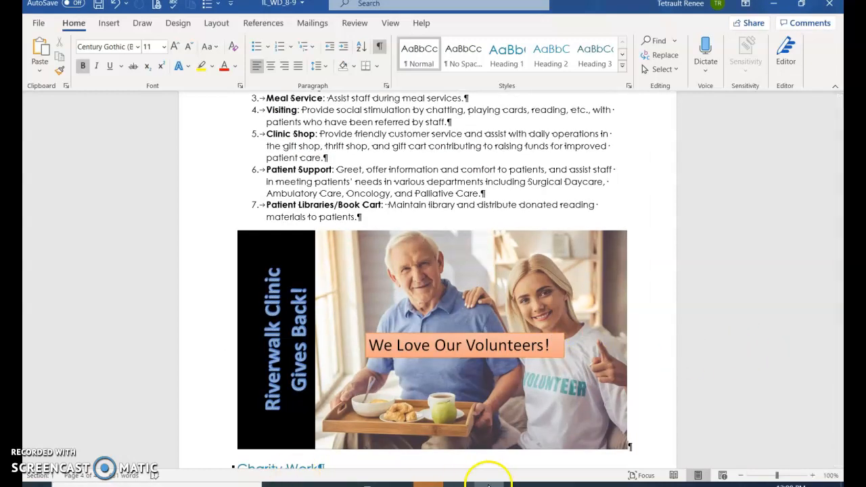
- In PowerPoint, return to Normal view, delete the "We Love Our Volunteers!" text box from the slide, and switch back to Word
left_click(549, 485)
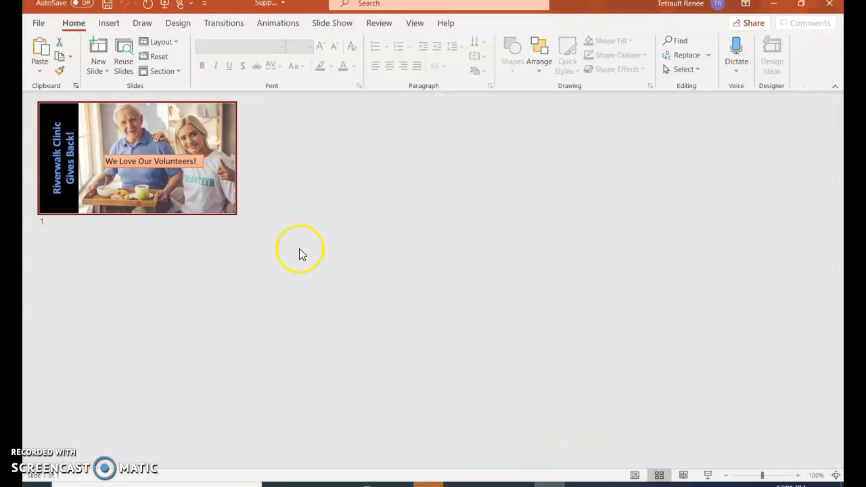
left_click(413, 25)
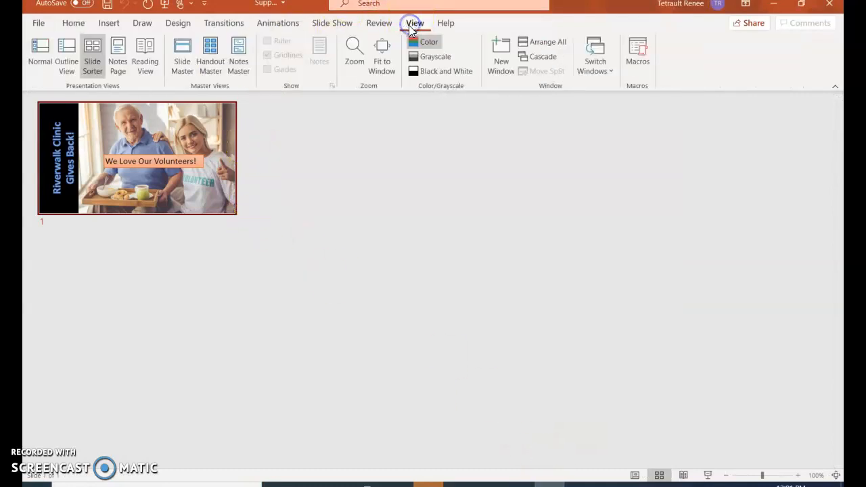
left_click(40, 61)
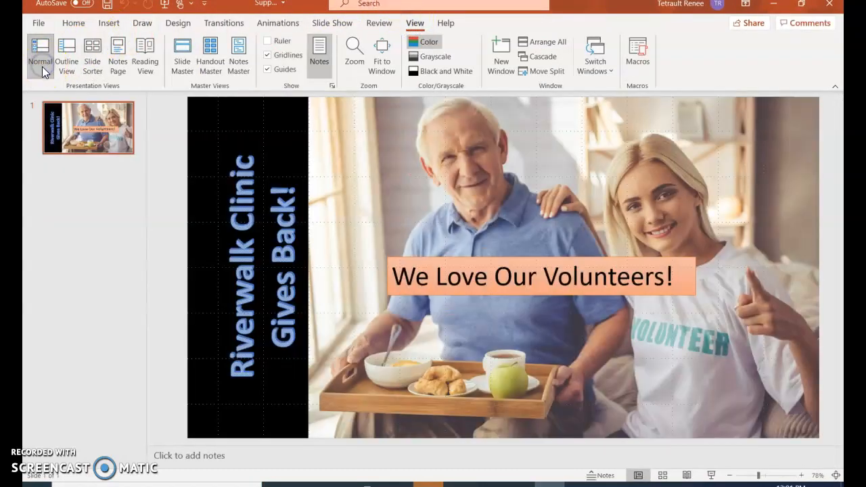
left_click(511, 258)
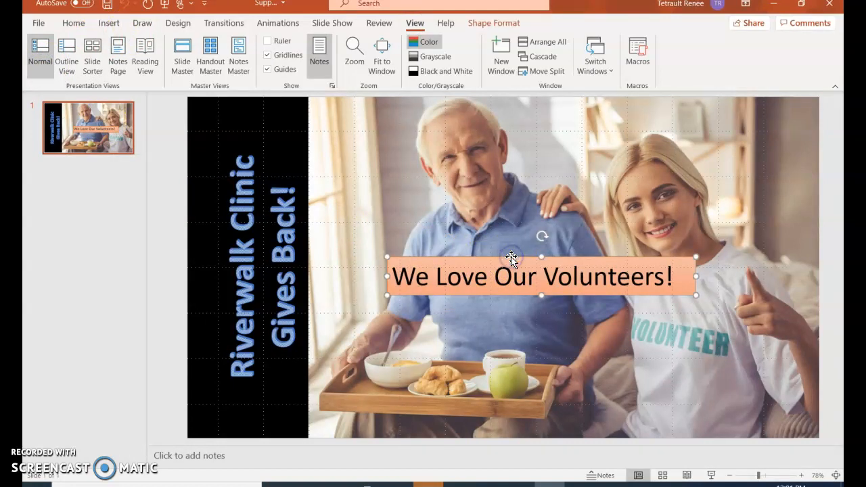
key("Delete")
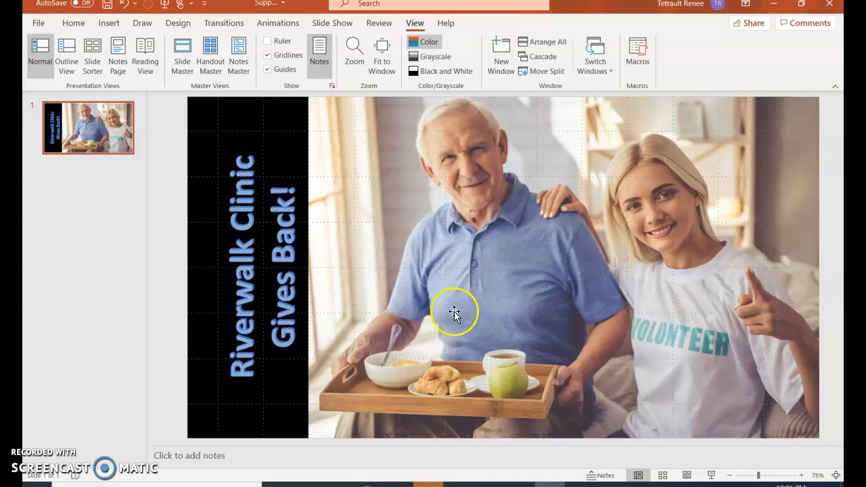
left_click(489, 485)
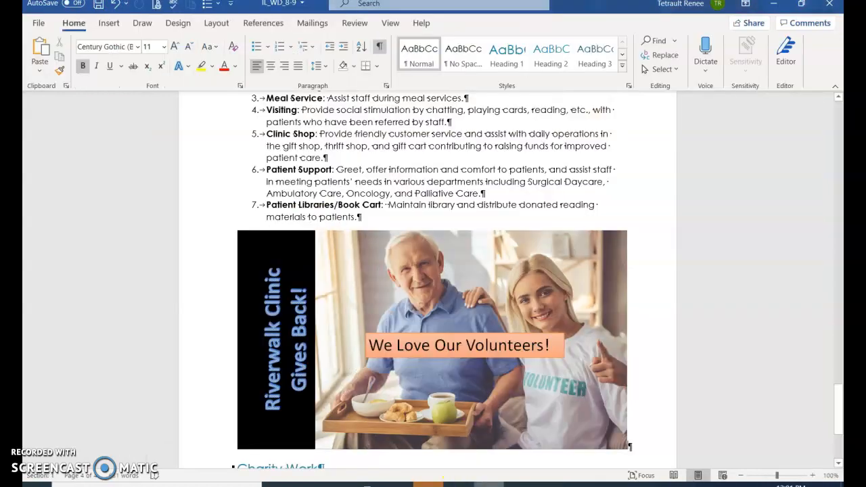
- Update the link of the PowerPoint slide object above the Charity Work heading
left_click(412, 284)
right_click(398, 283)
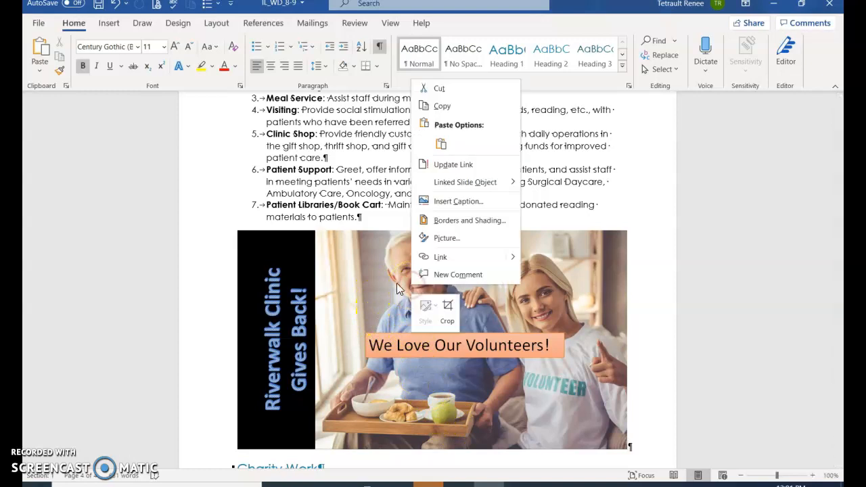
right_click(374, 278)
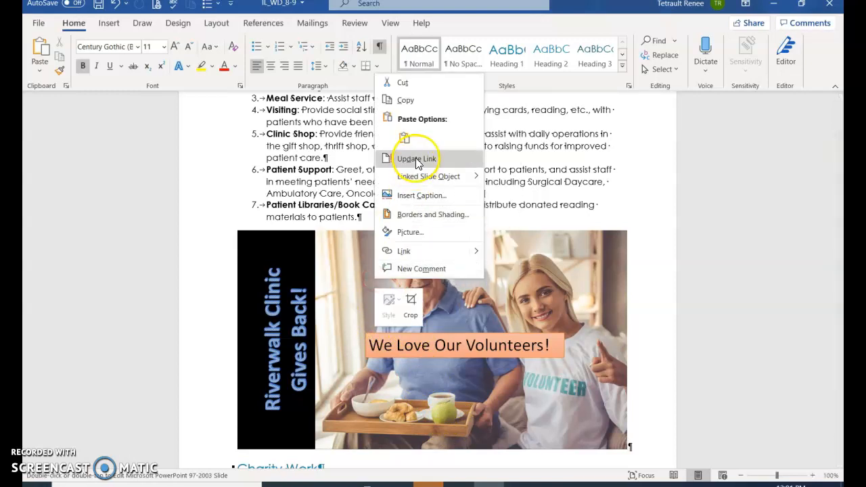
left_click(416, 157)
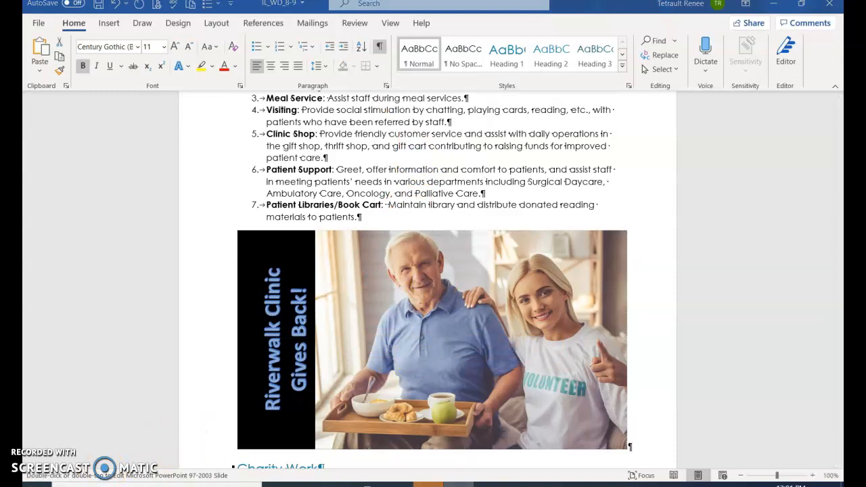
- Delete the "CHARITIES WORKSHEET" placeholder text below the Charity Work paragraph, keeping its empty paragraph
scroll(455, 347, "down", 5)
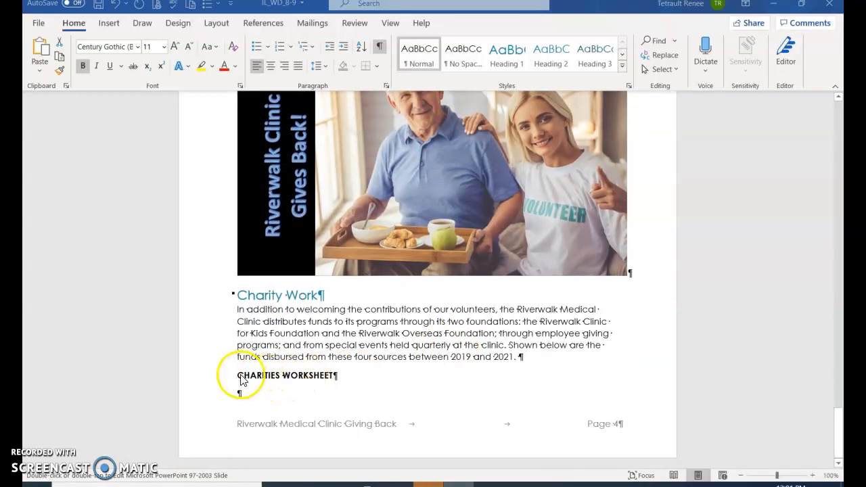
left_click_drag(230, 375, 337, 372)
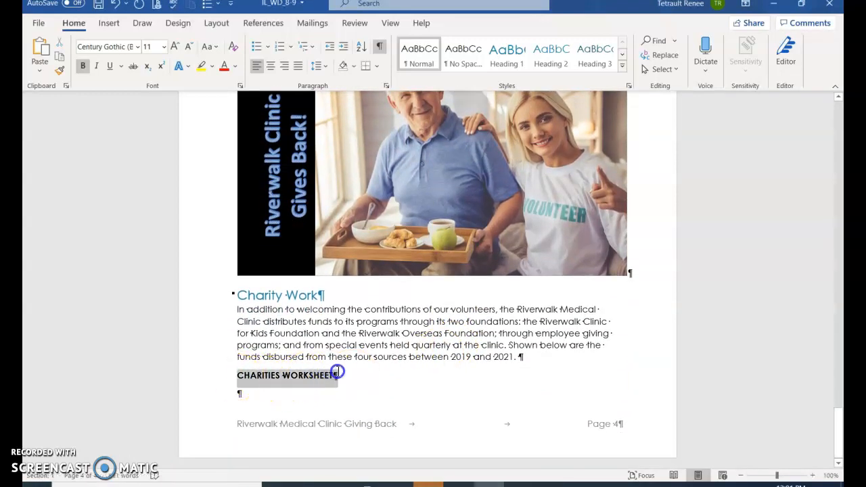
key("Delete")
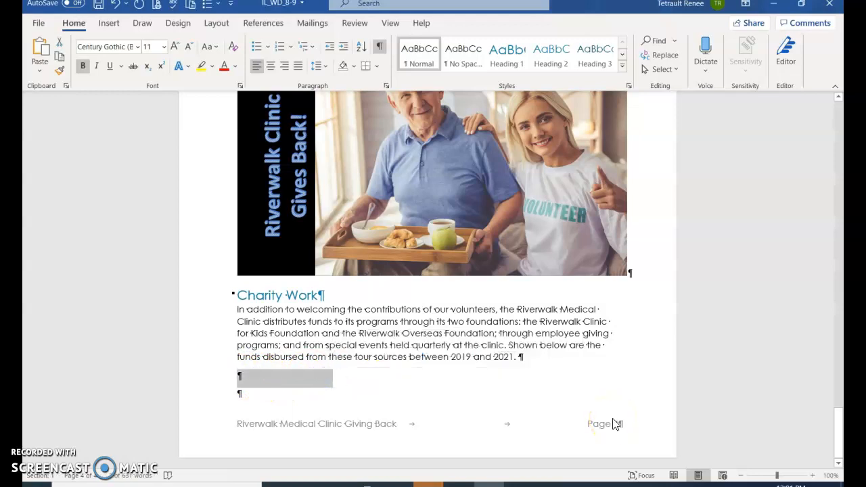
left_click(698, 369)
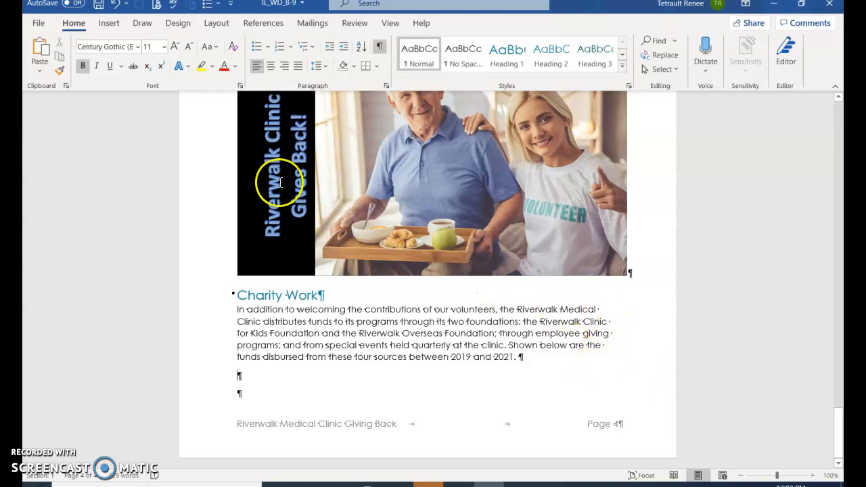
- Embed the Support_WD_8-9 Excel file from the IC1 folder as an unlinked object in the empty paragraph below Charity Work
left_click(107, 23)
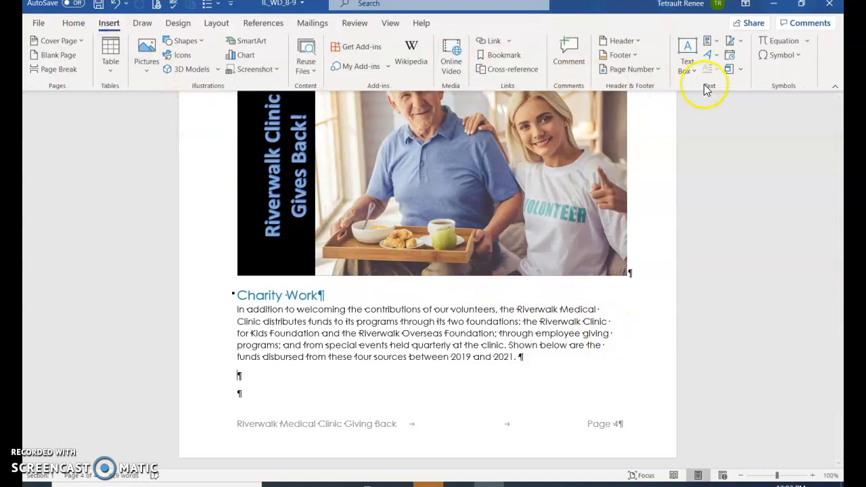
left_click(729, 70)
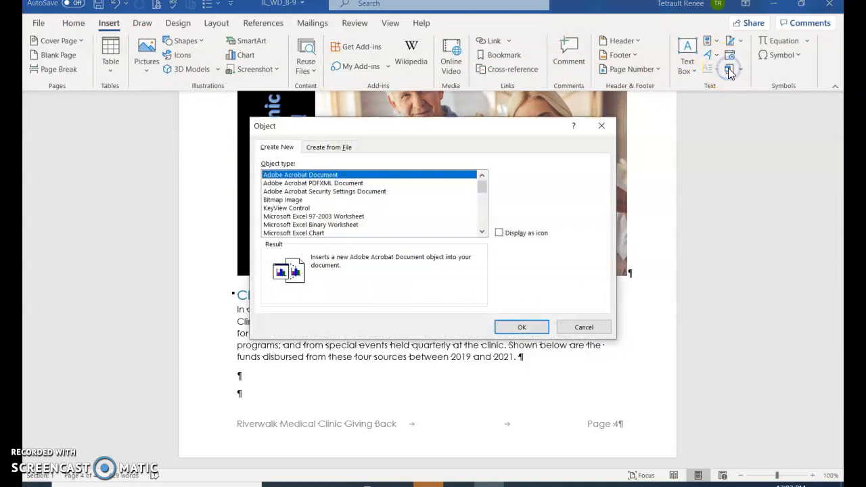
left_click(334, 147)
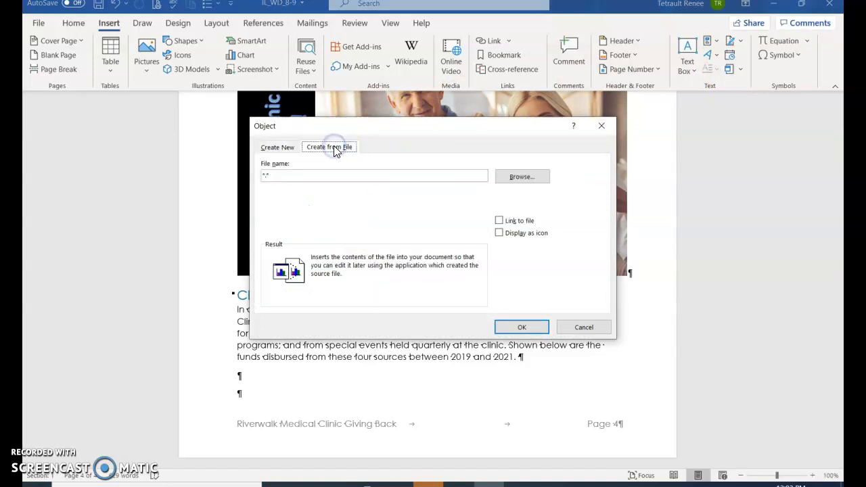
left_click(519, 177)
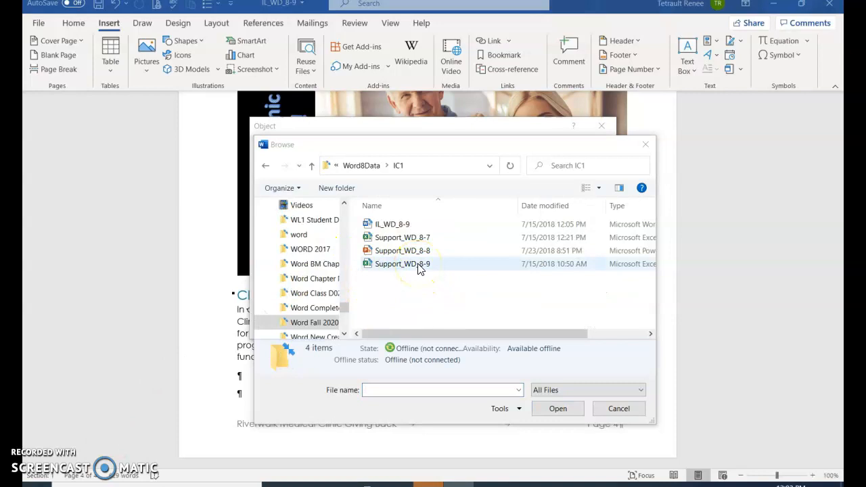
left_click(418, 265)
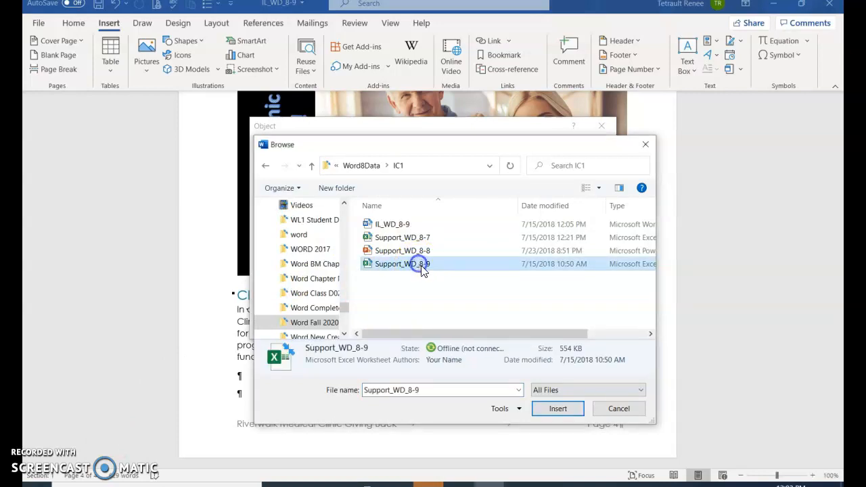
left_click(551, 410)
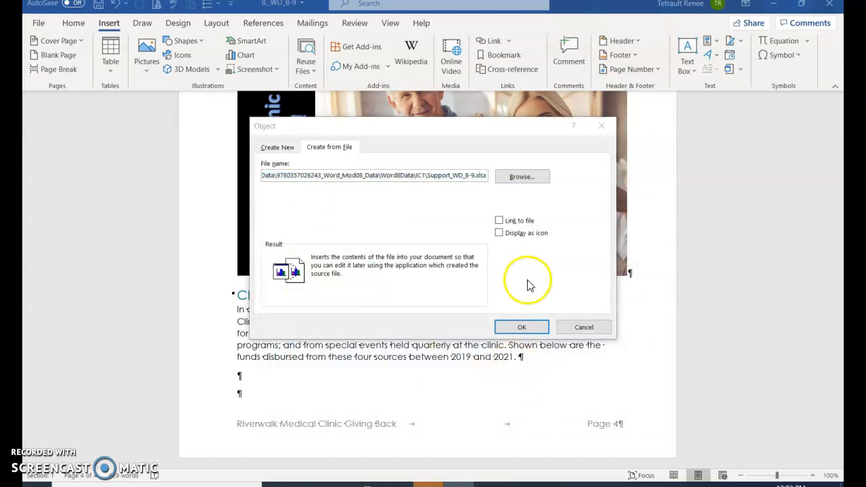
left_click(521, 329)
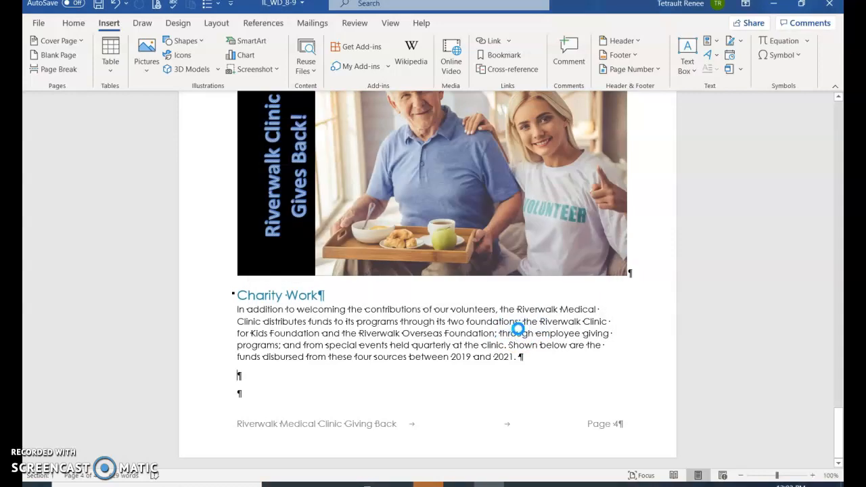
- Open the embedded Charitable Giving worksheet for editing and set the 2020 amount for Riverwalk Clinic for Kids Foundation to 52
scroll(518, 331, "down", 5)
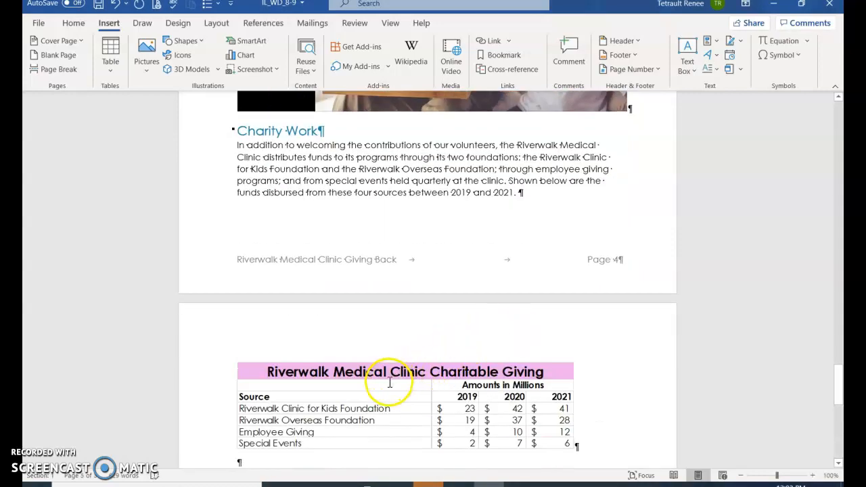
left_click(384, 395)
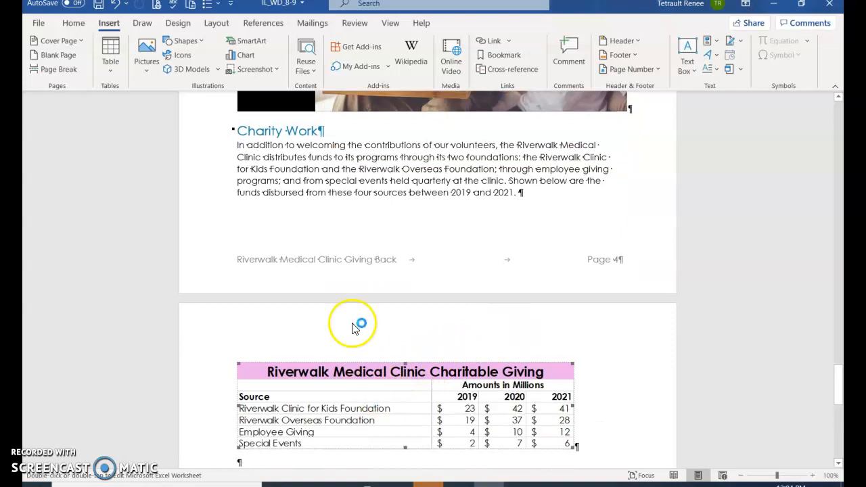
left_click(383, 404)
double_click(382, 404)
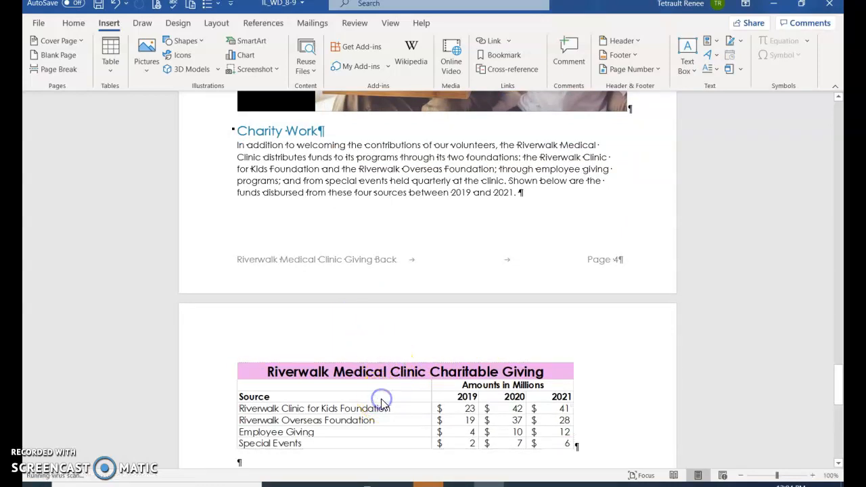
scroll(432, 348, "down", 3)
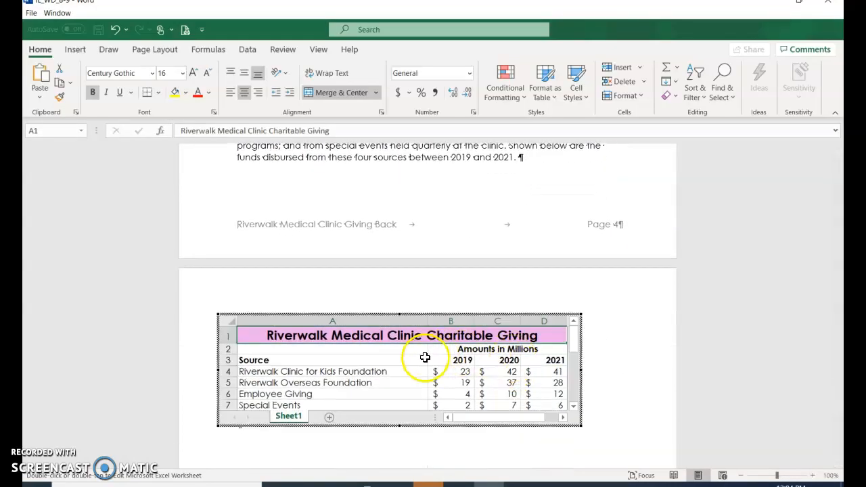
left_click(496, 374)
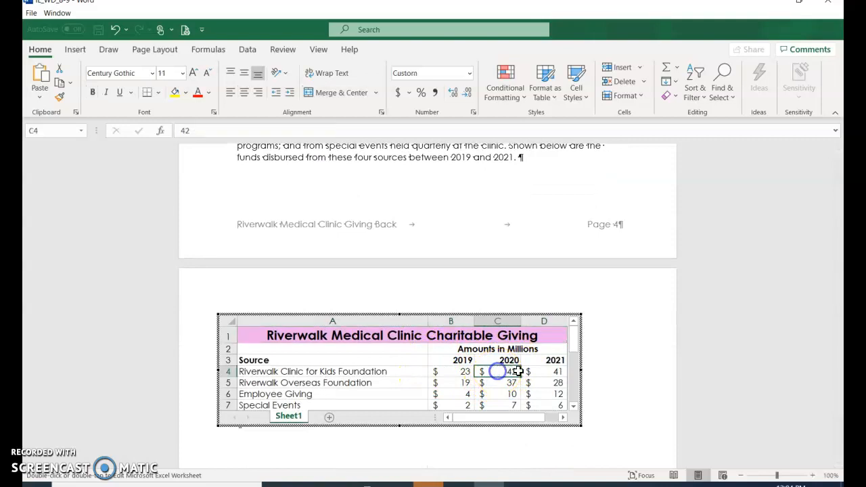
type("52")
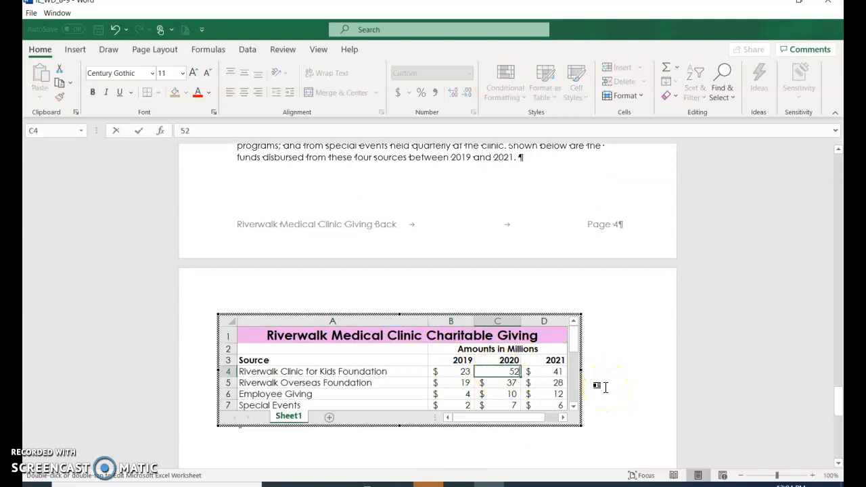
key("Return")
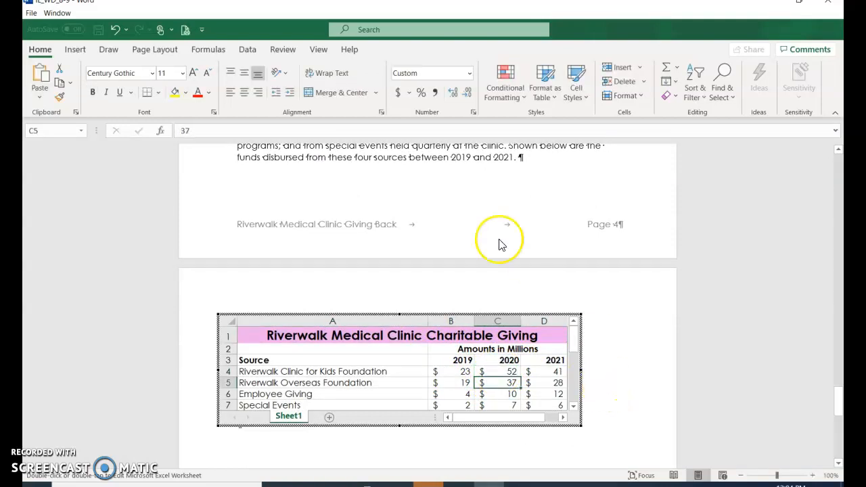
- Apply the Savon theme to the embedded Charitable Giving worksheet and return to the Word document
left_click(155, 50)
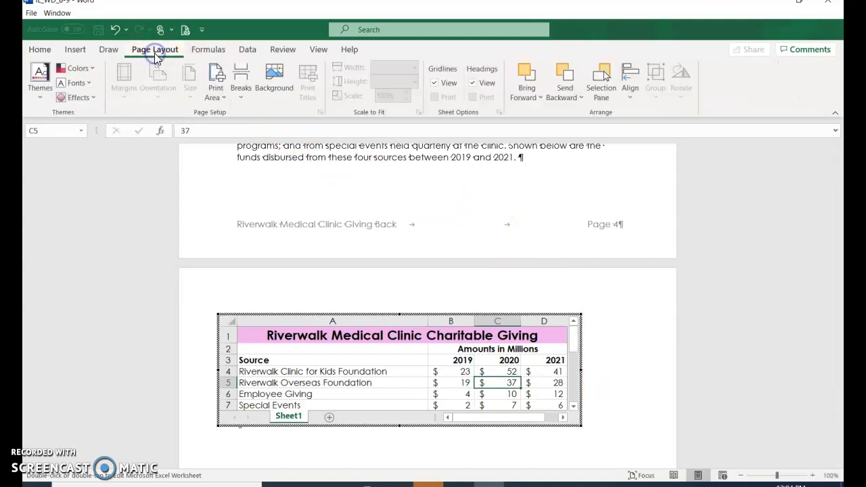
left_click(37, 89)
scroll(162, 324, "down", 3)
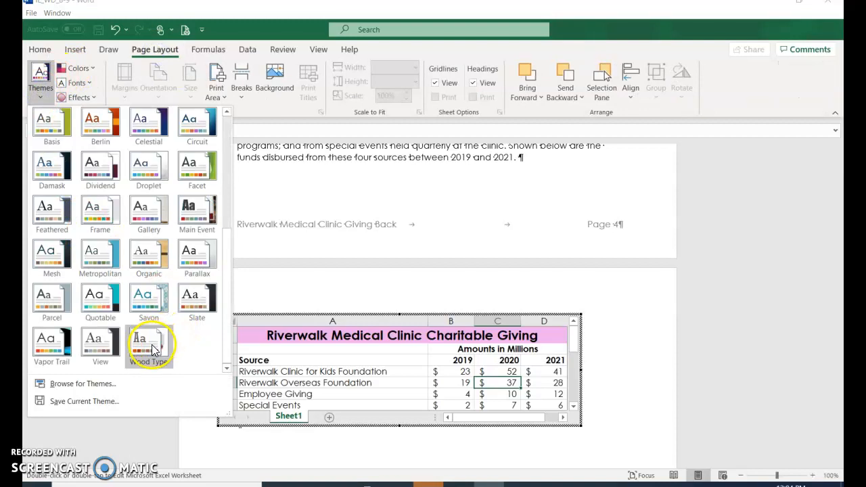
left_click(158, 309)
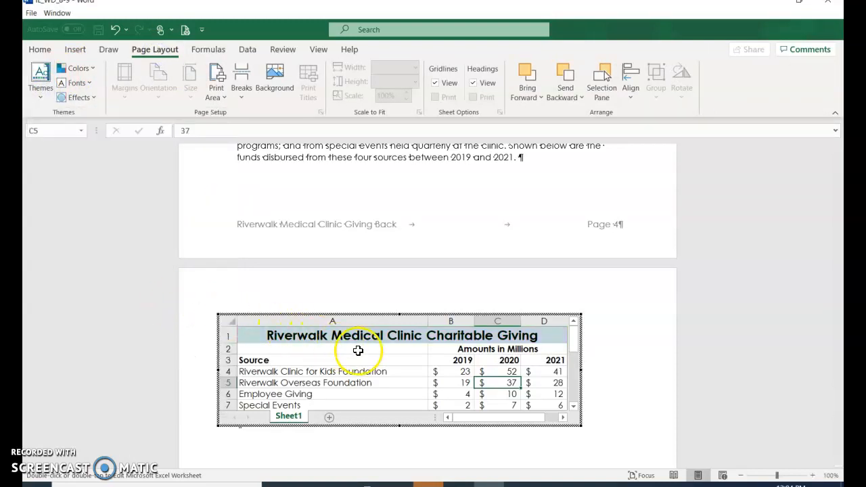
left_click(291, 338)
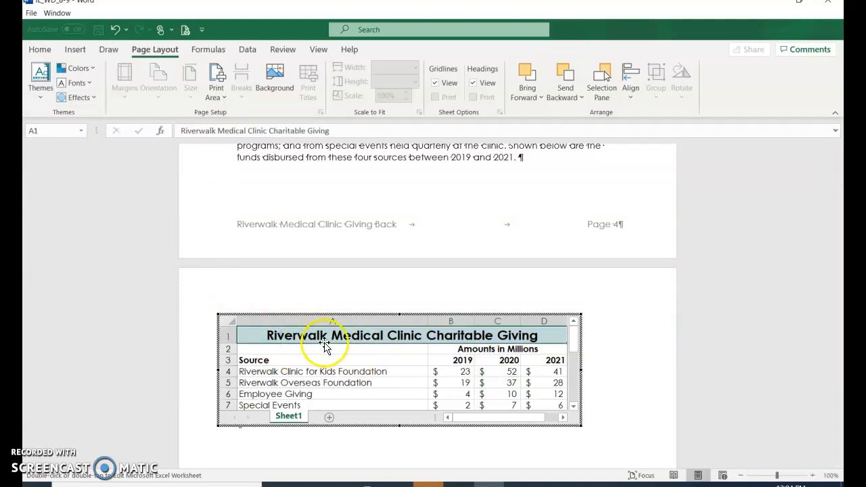
left_click(440, 157)
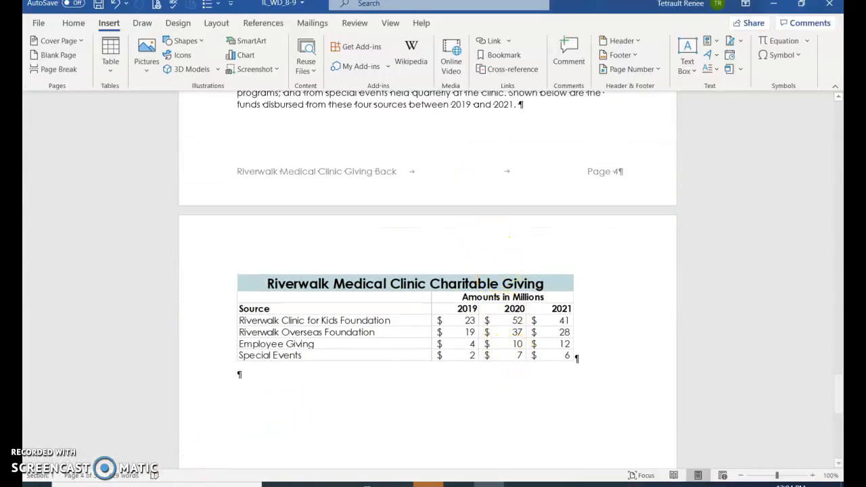
left_click(398, 120)
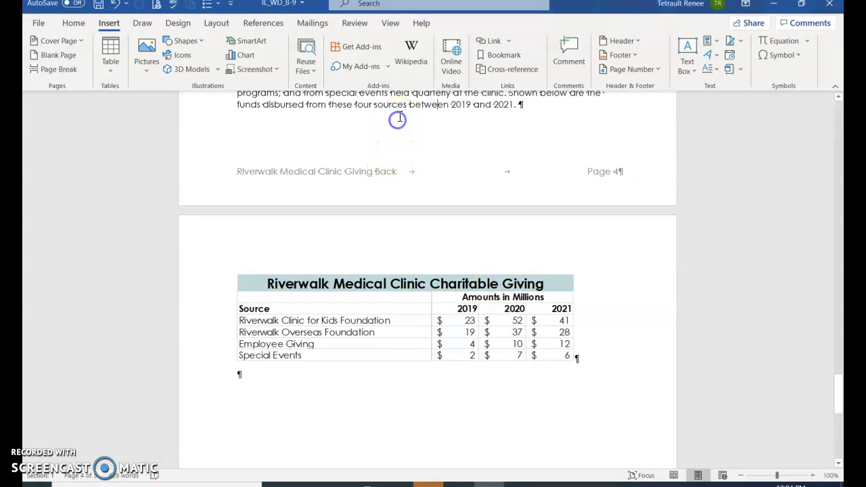
- Break the document's links to the PowerPoint slide and the Excel chart, and return to the report
left_click(37, 23)
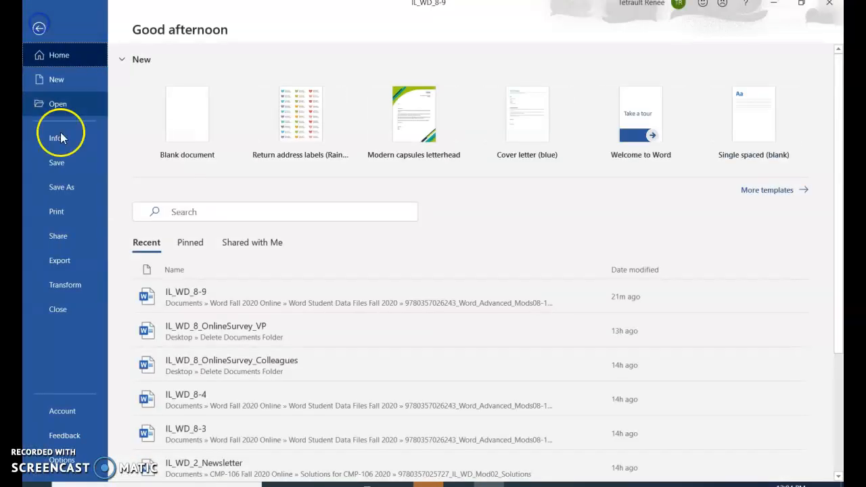
left_click(65, 142)
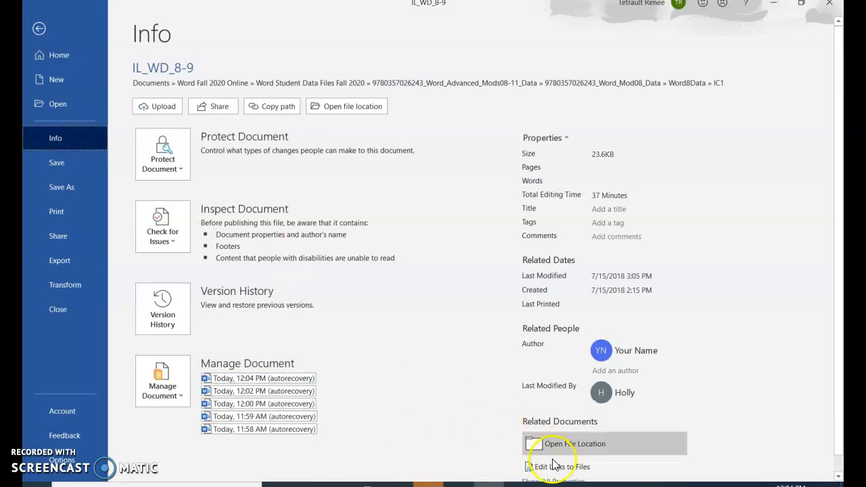
left_click(562, 467)
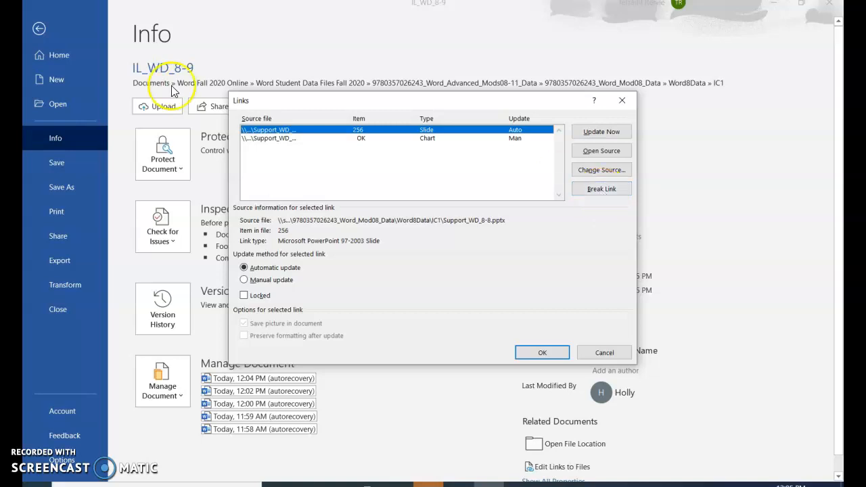
left_click(612, 189)
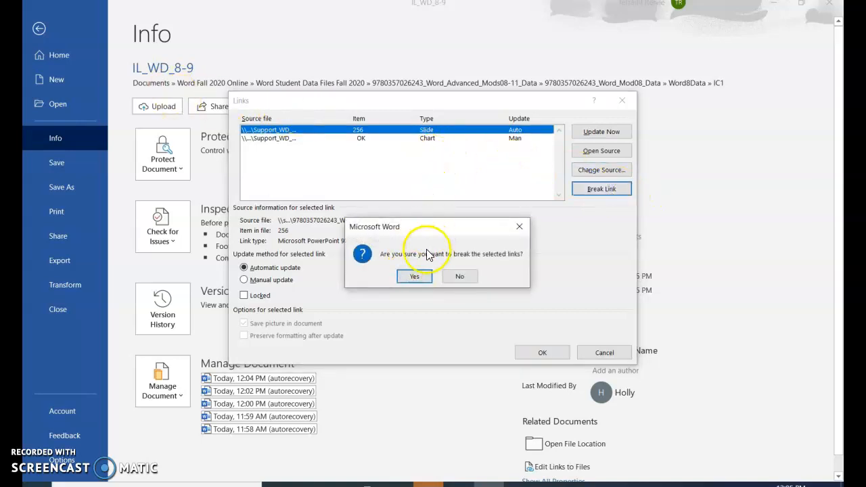
left_click(415, 279)
left_click(582, 188)
left_click(414, 276)
left_click(544, 353)
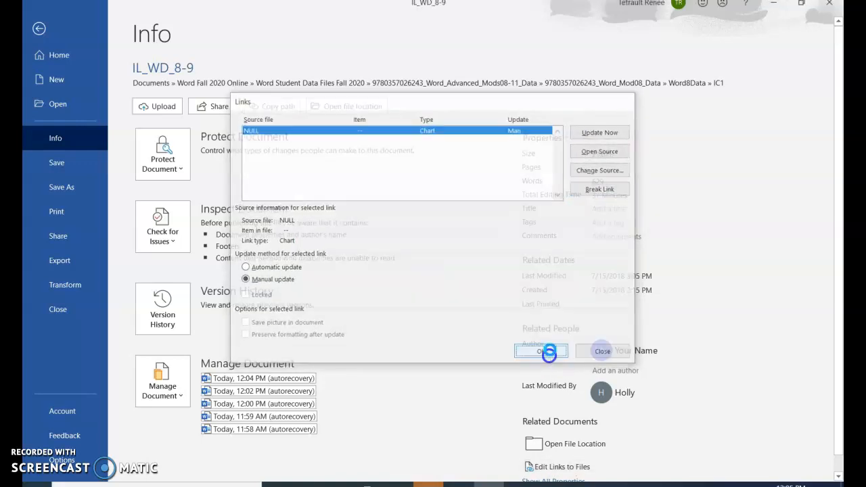
left_click(39, 28)
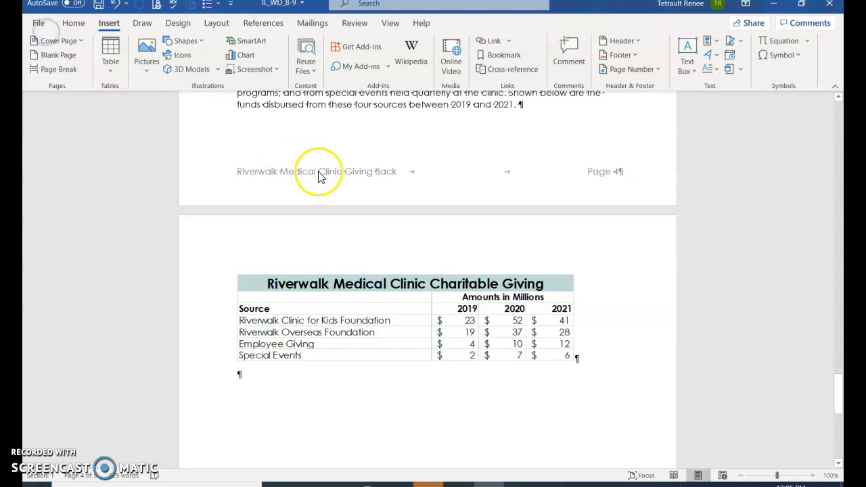
- Show the report in multiple-page view and zoom out to 40% to check the page layout
left_click(390, 23)
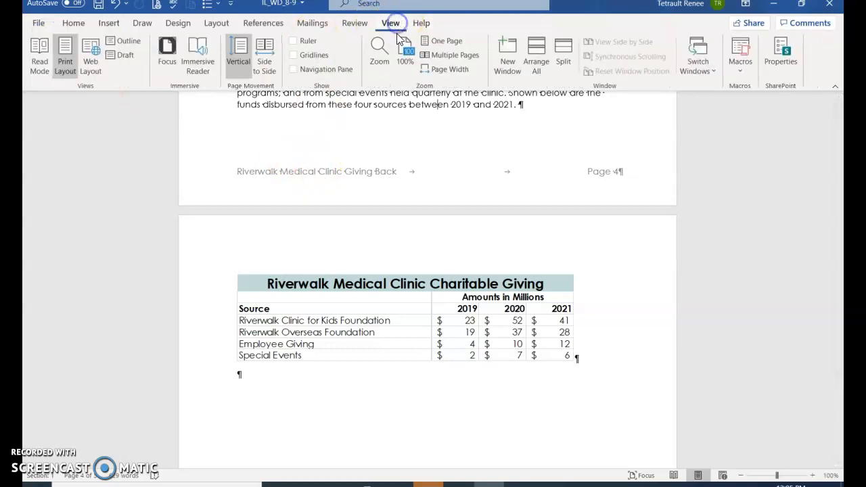
left_click(452, 58)
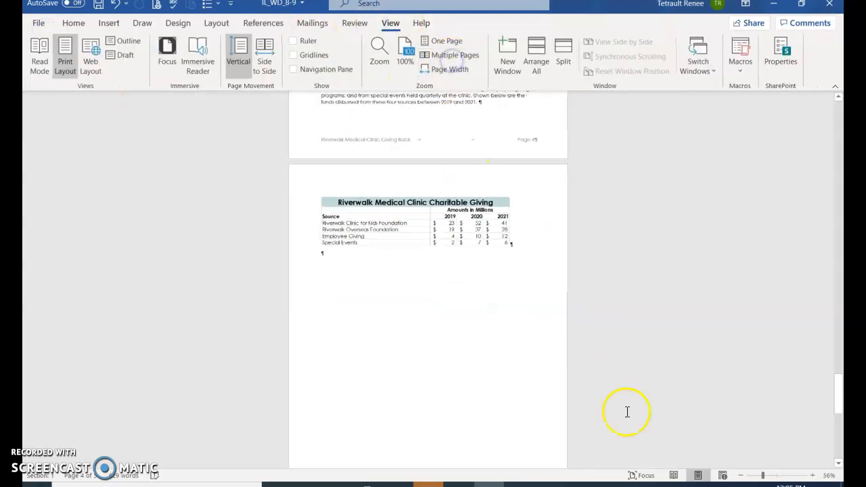
left_click(741, 476)
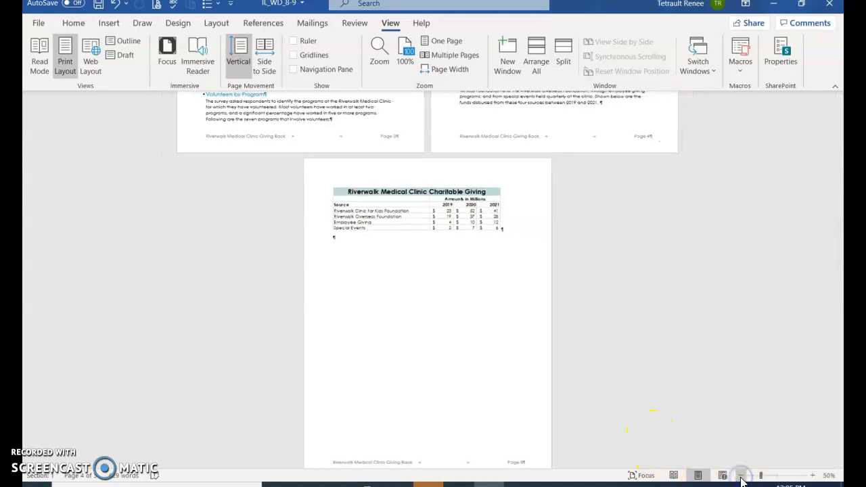
left_click(741, 476)
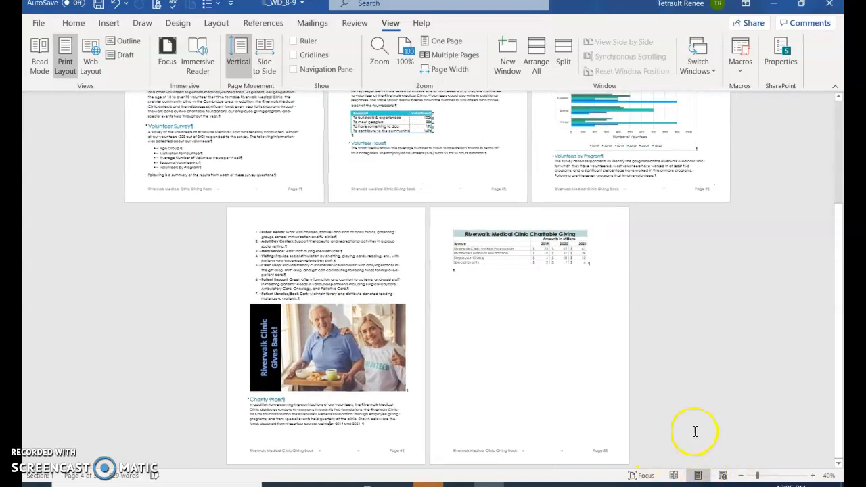